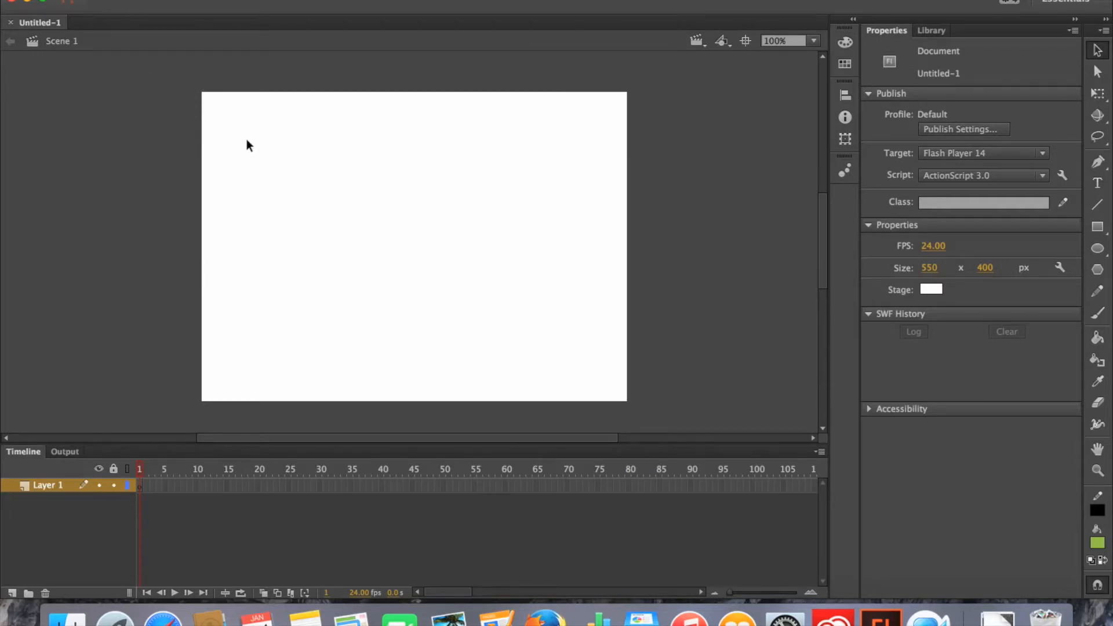
Import rose.jpg from the Desktop onto the stage.
click(110, 1)
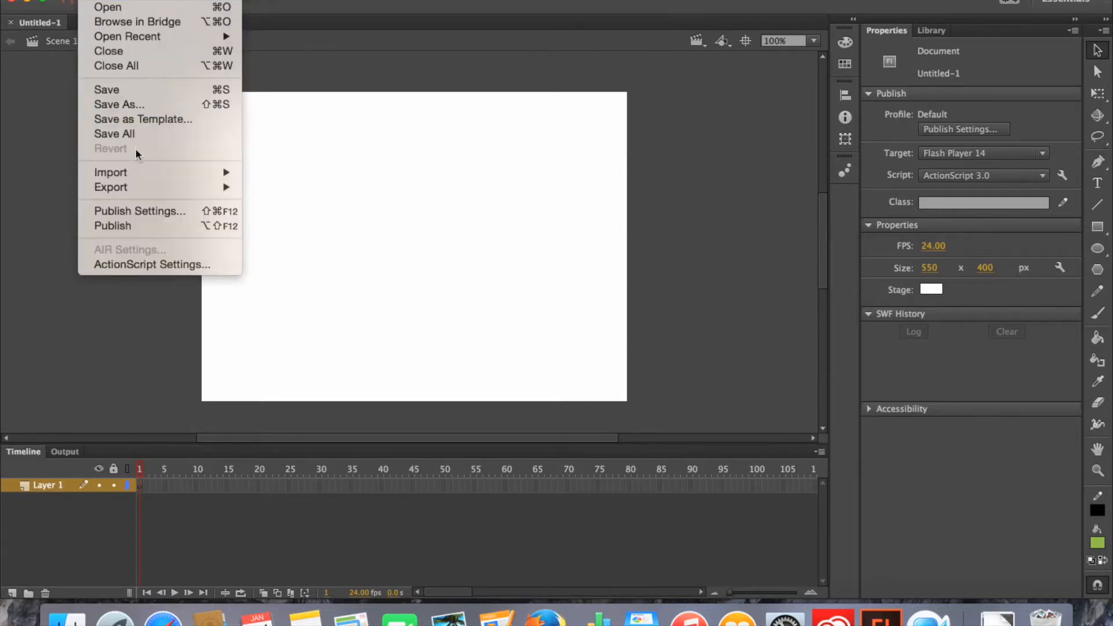
mouse_move(142, 172)
click(313, 172)
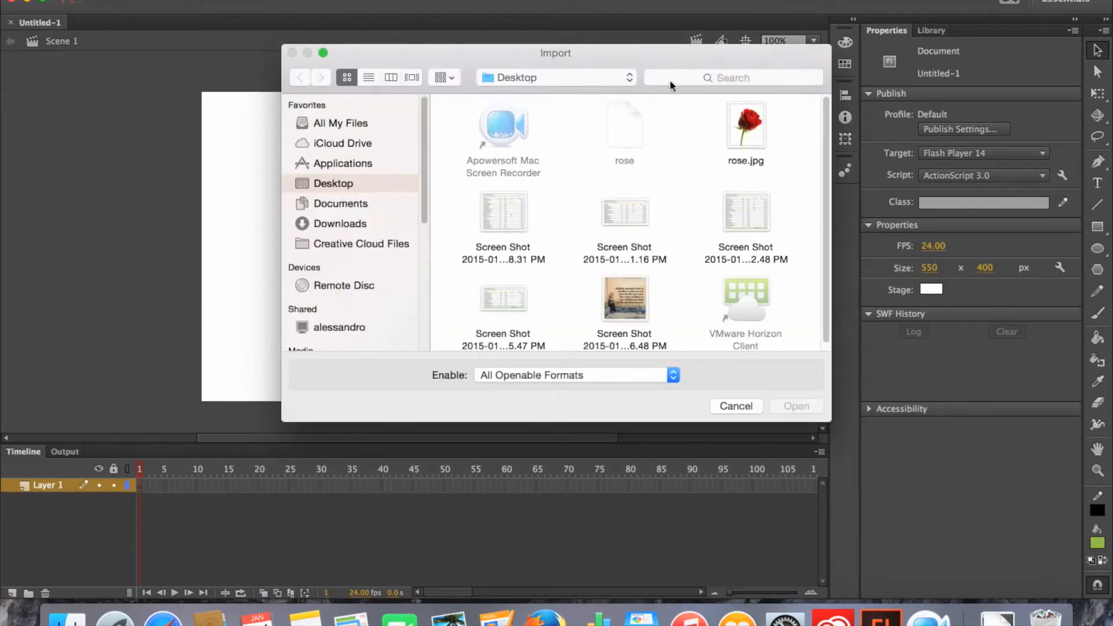
click(743, 126)
click(795, 404)
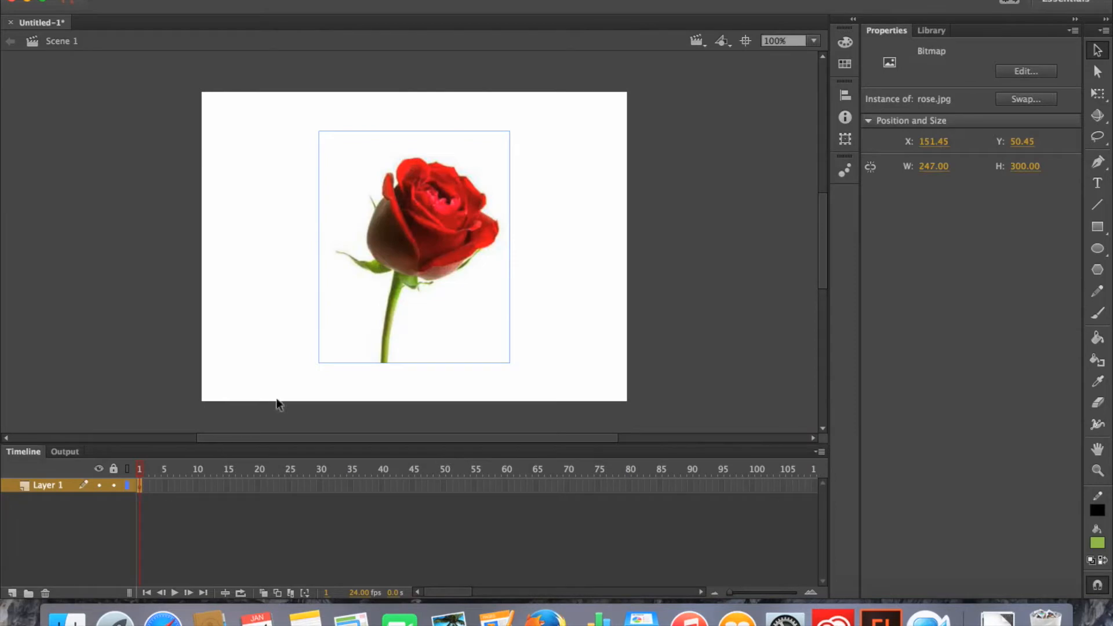
Enlarge the rose bitmap with Free Transform to about 323 x 401 px so it fills the stage height.
click(360, 312)
click(237, 1)
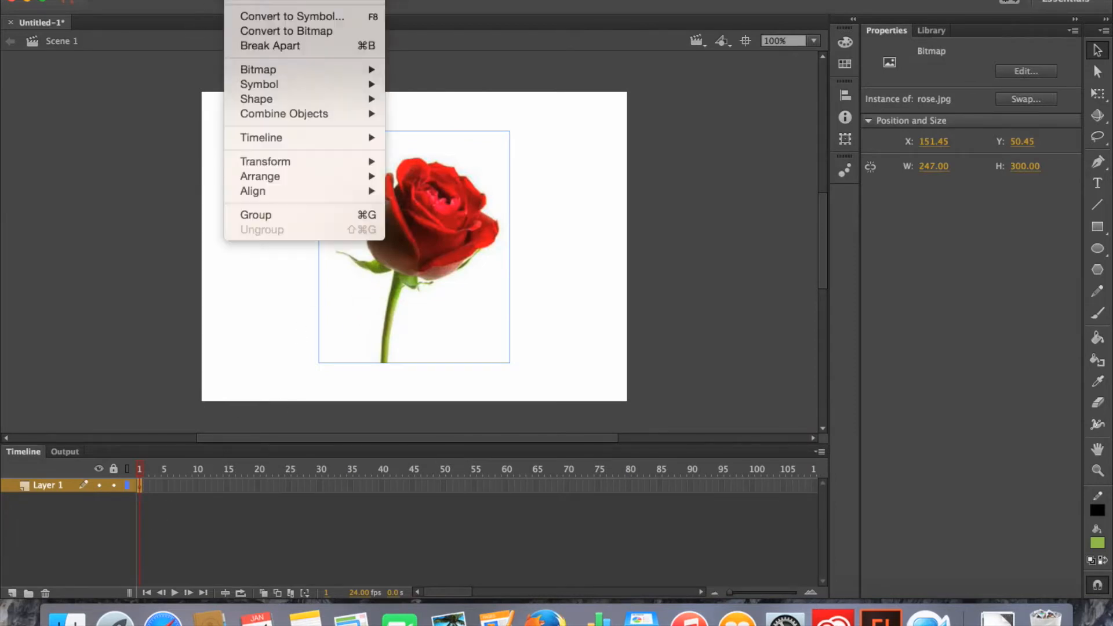
mouse_move(291, 162)
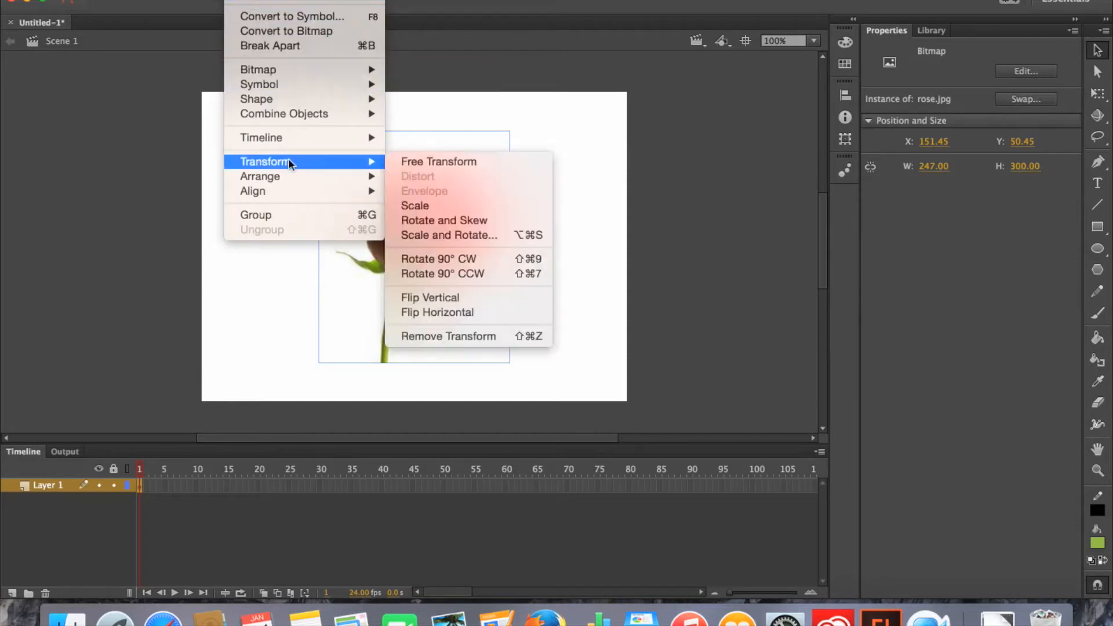
click(411, 162)
drag(319, 131, 283, 91)
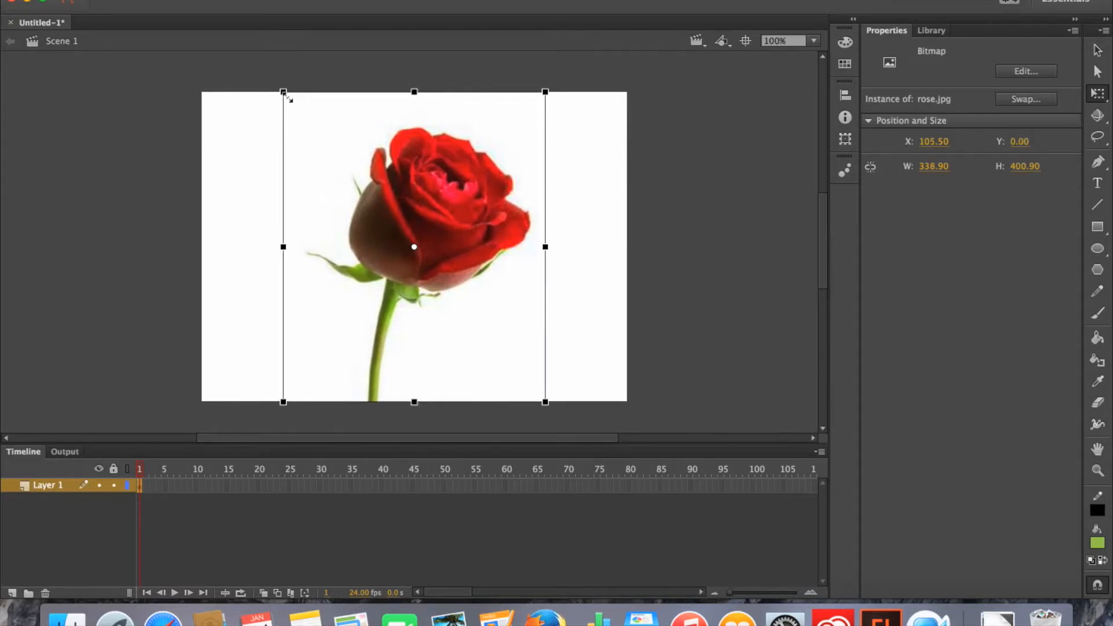
drag(283, 92, 291, 94)
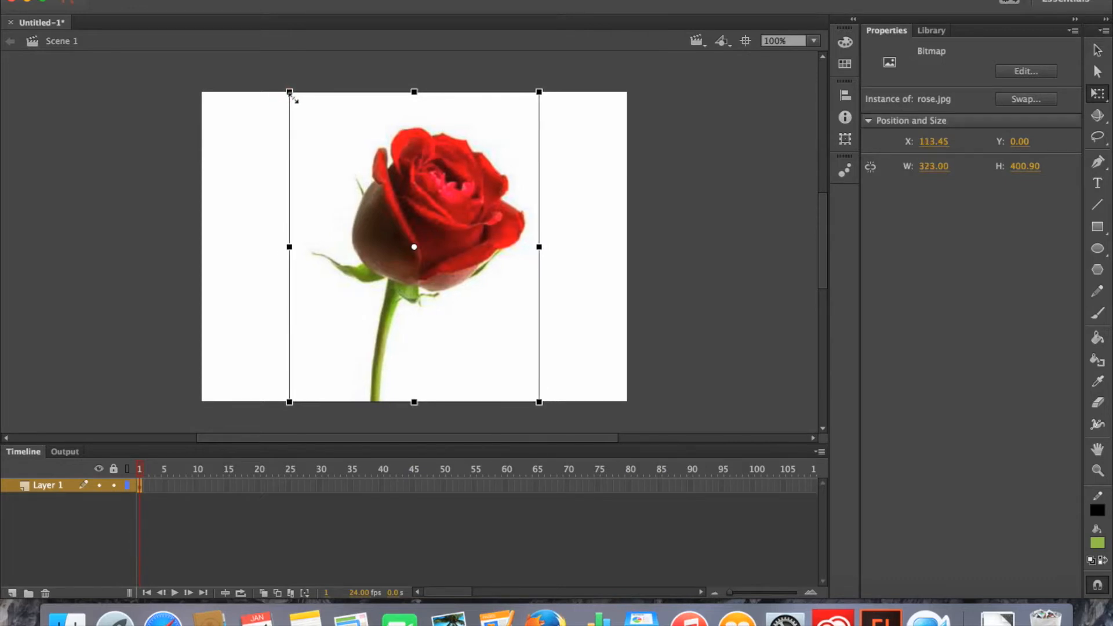
Lock Layer 1 containing the rose and insert a new layer above it.
click(246, 300)
click(113, 486)
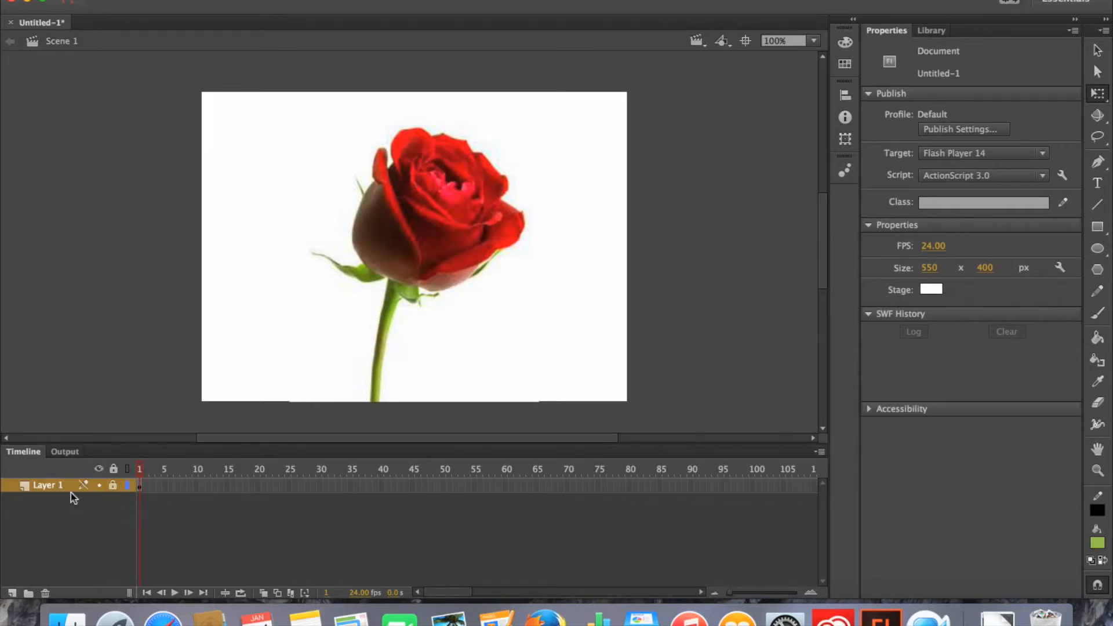
right_click(13, 486)
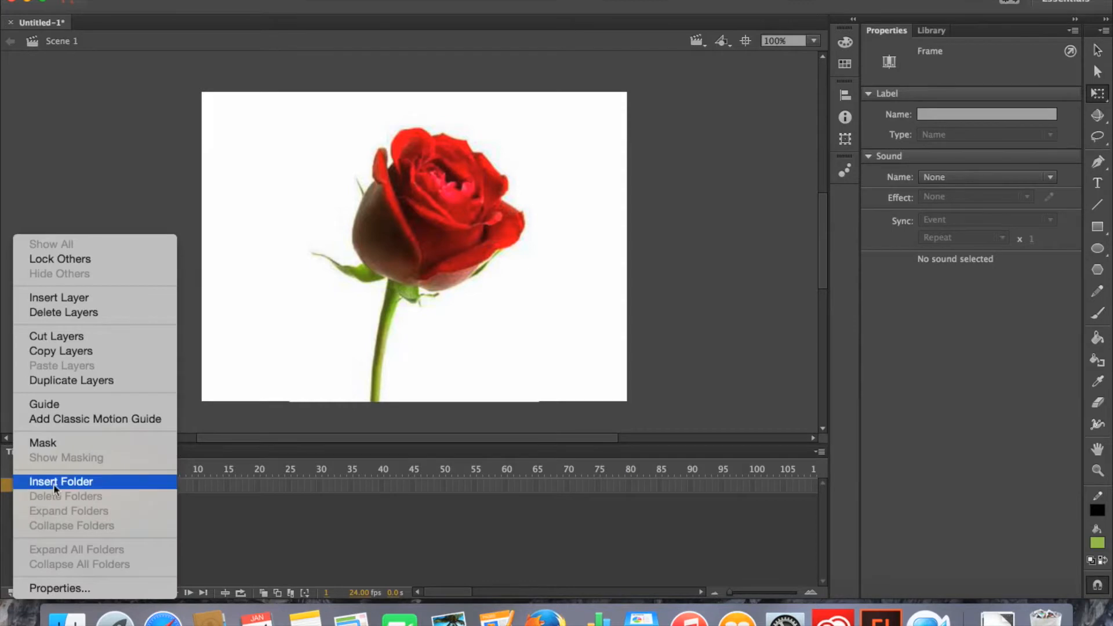
click(79, 297)
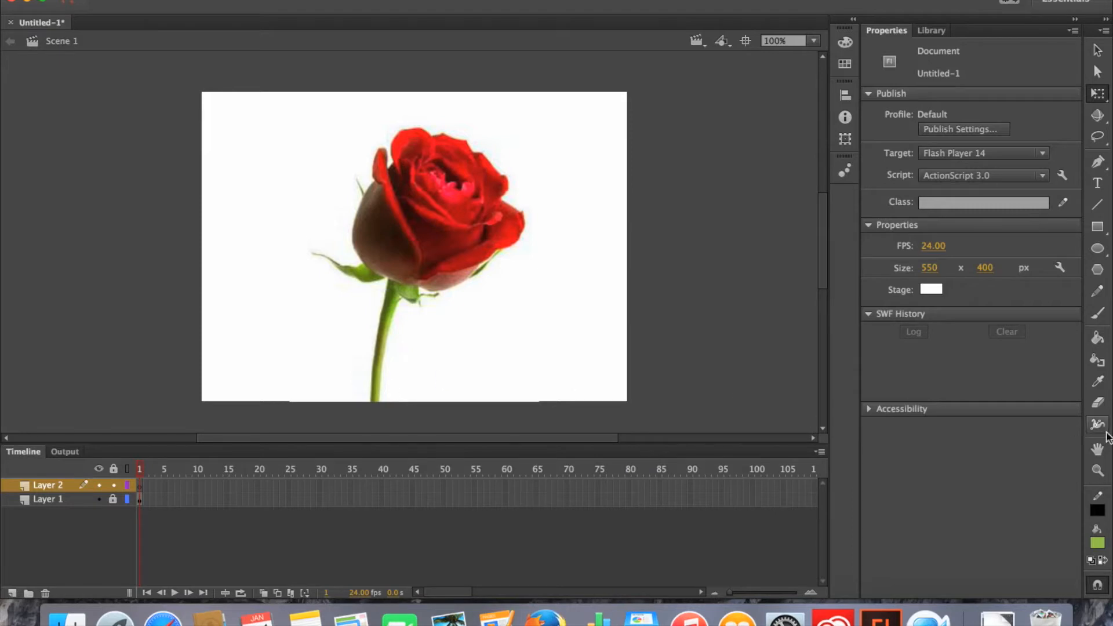
Extend the frames of Layer 2 and Layer 1 to frame 101, and scrub the timeline to check them.
click(1098, 470)
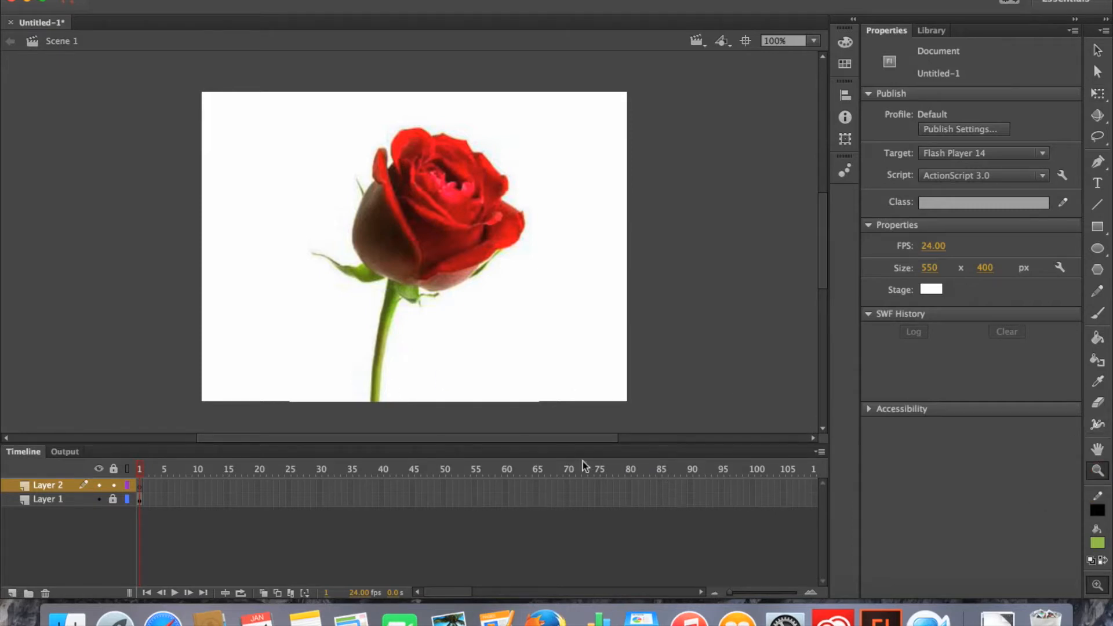
click(377, 367)
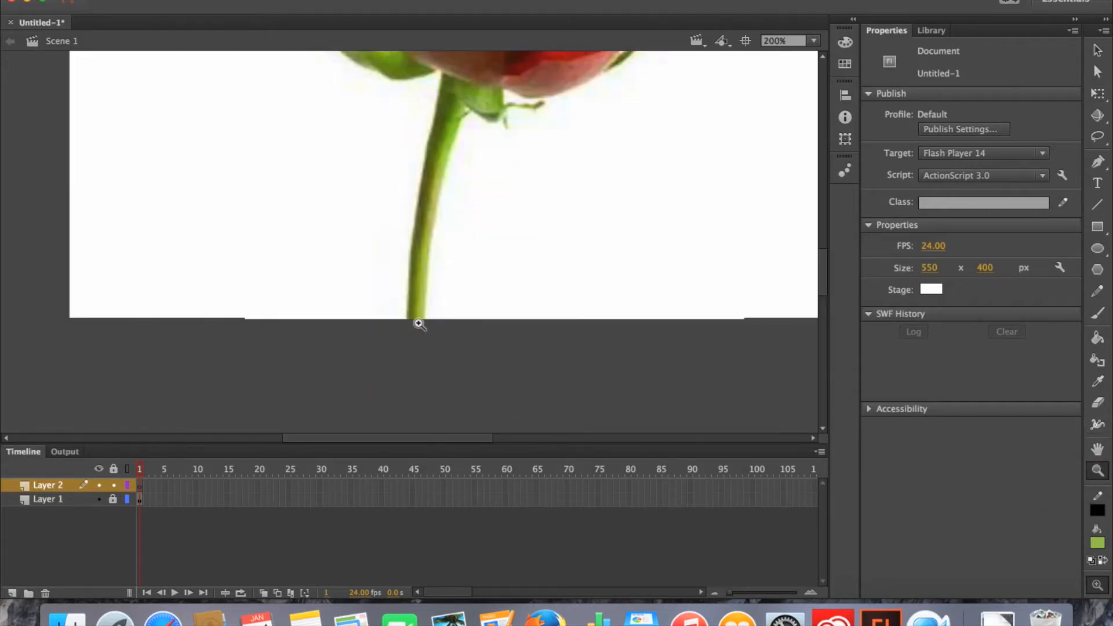
scroll(415, 323, up, 8)
scroll(416, 329, down, 10)
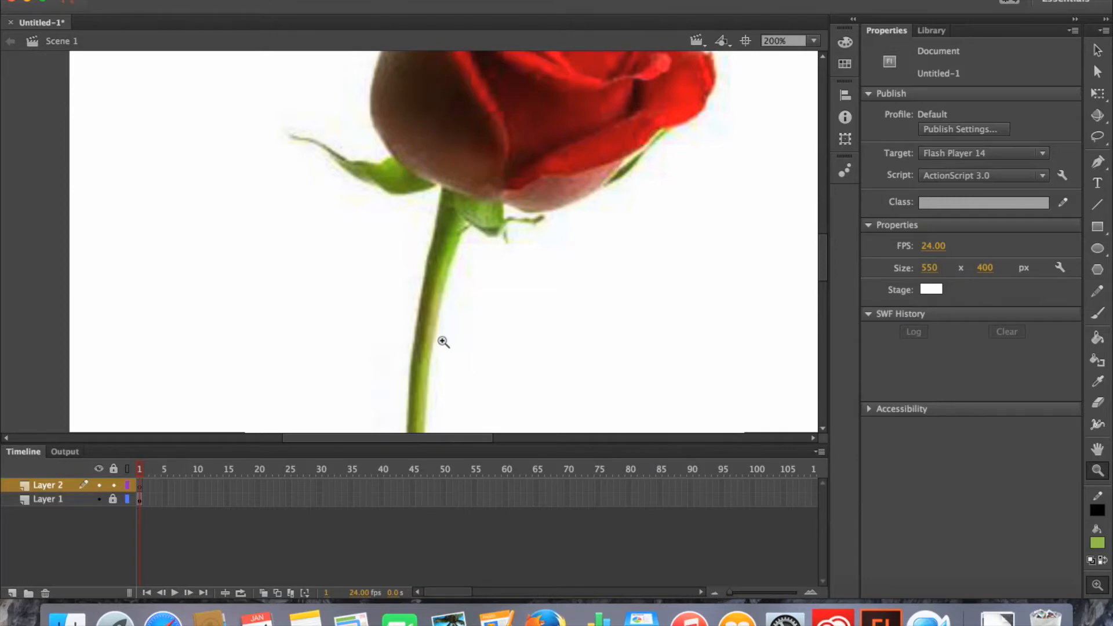
click(138, 484)
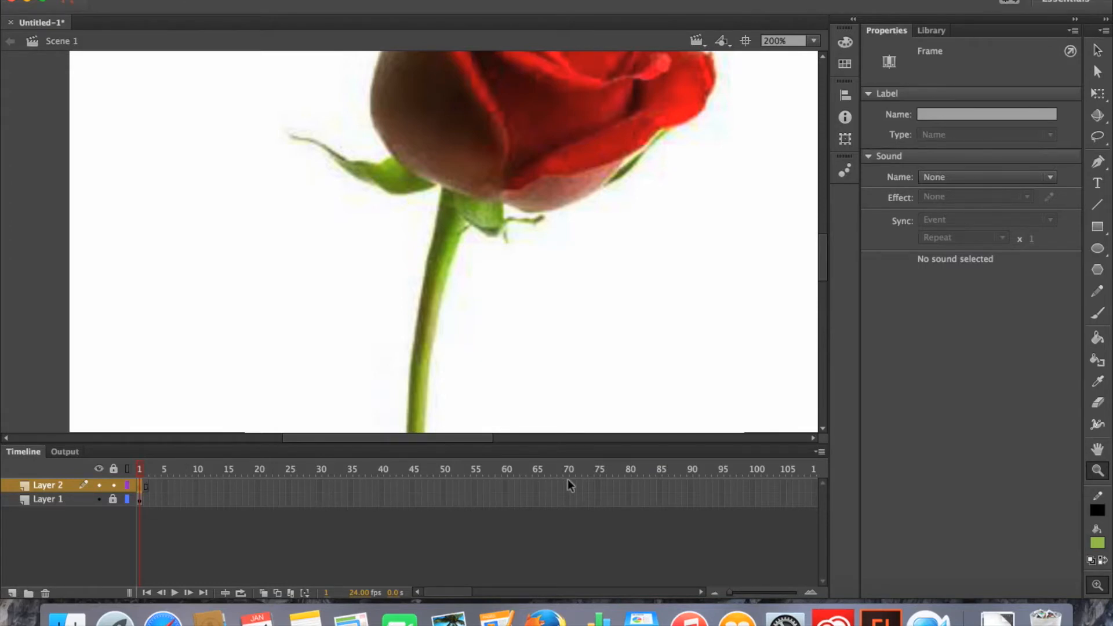
click(758, 484)
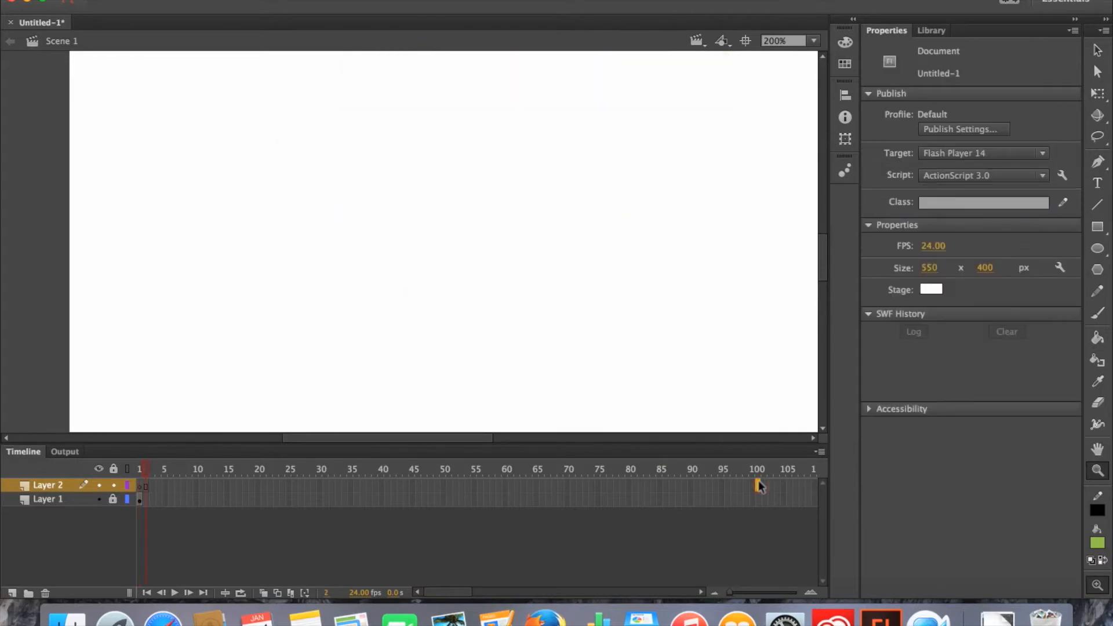
key(F5)
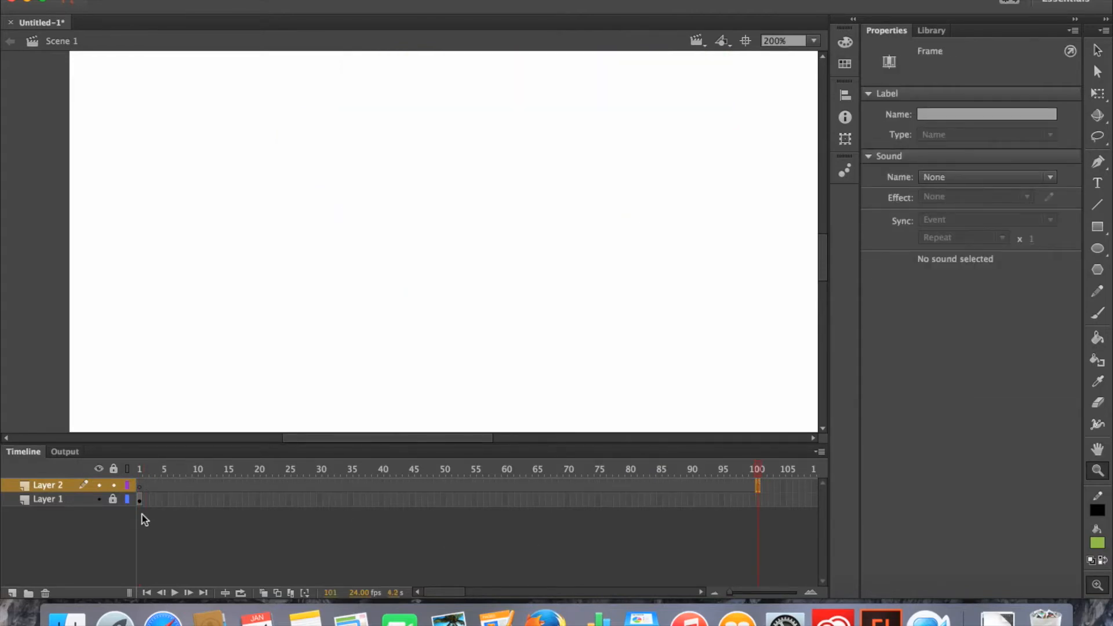
click(138, 499)
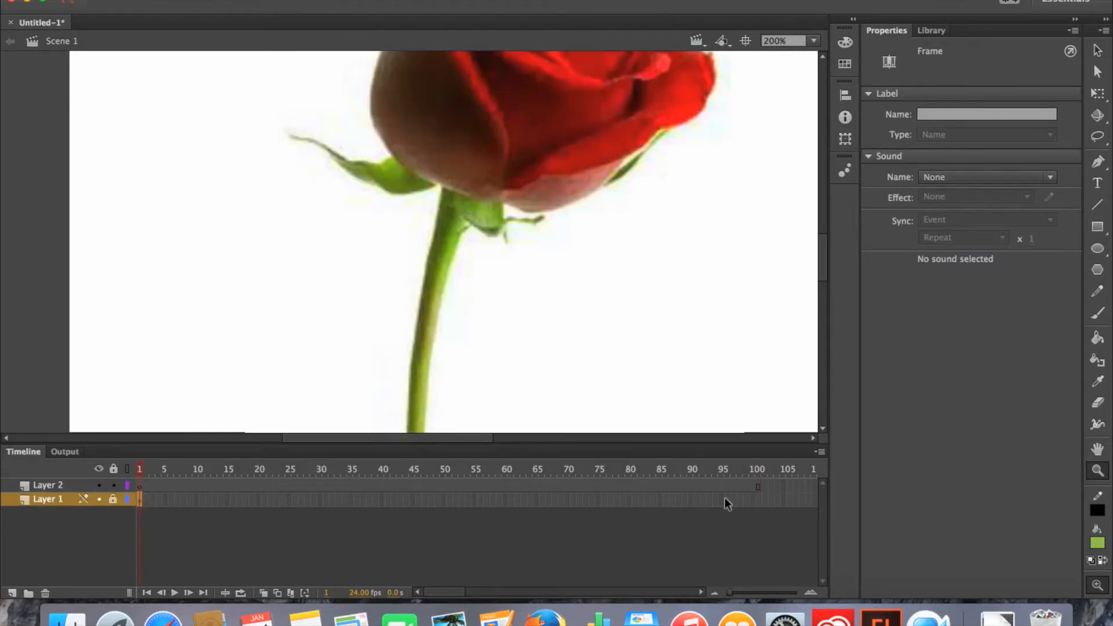
click(755, 498)
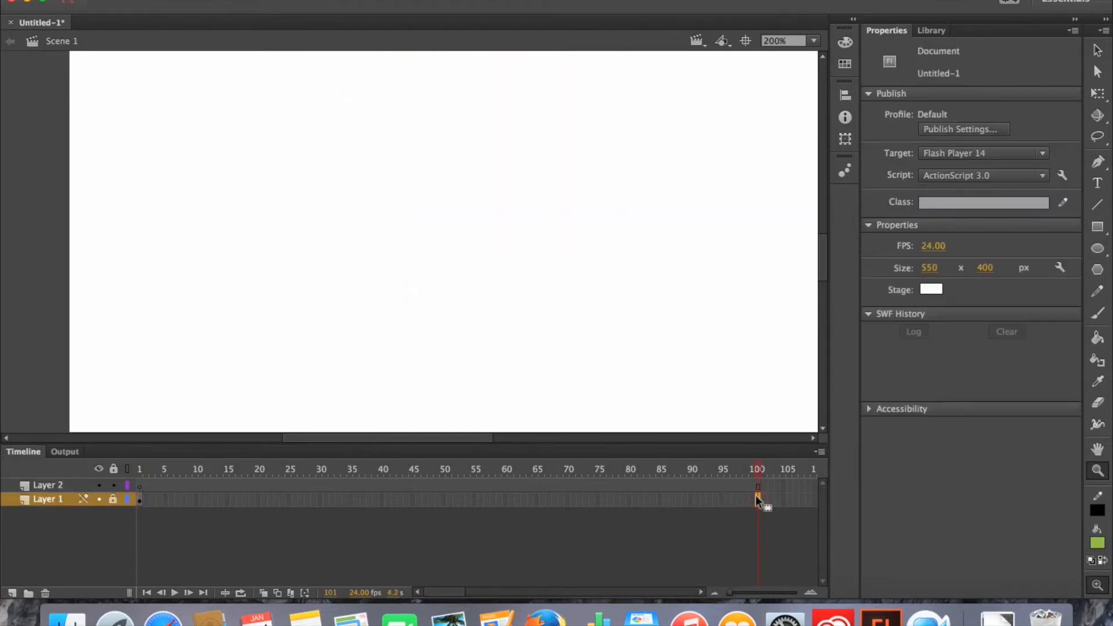
key(F5)
drag(749, 475, 286, 491)
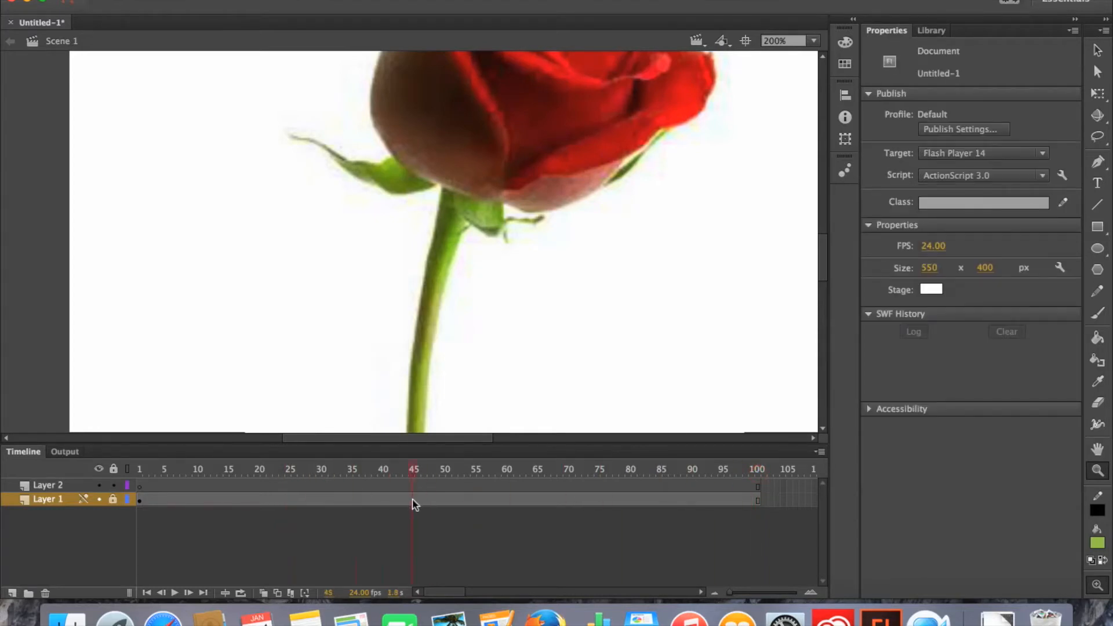
drag(368, 503, 145, 498)
On Layer 2, draw a short black 1.00 stroke line along the lower left edge of the rose stem with the Line tool.
click(150, 484)
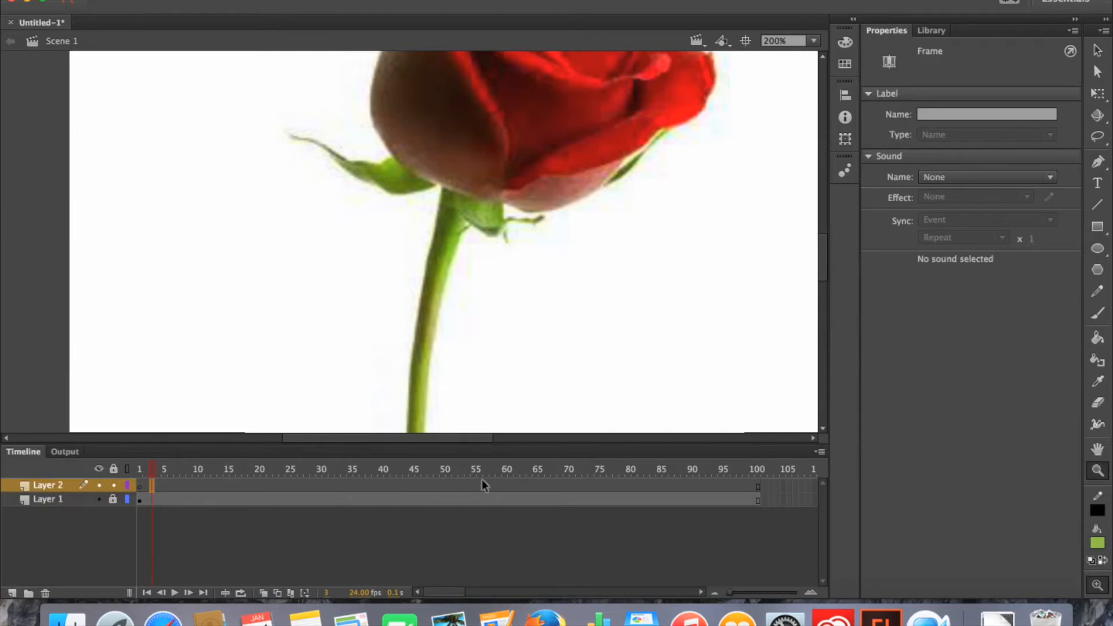
click(153, 469)
click(149, 473)
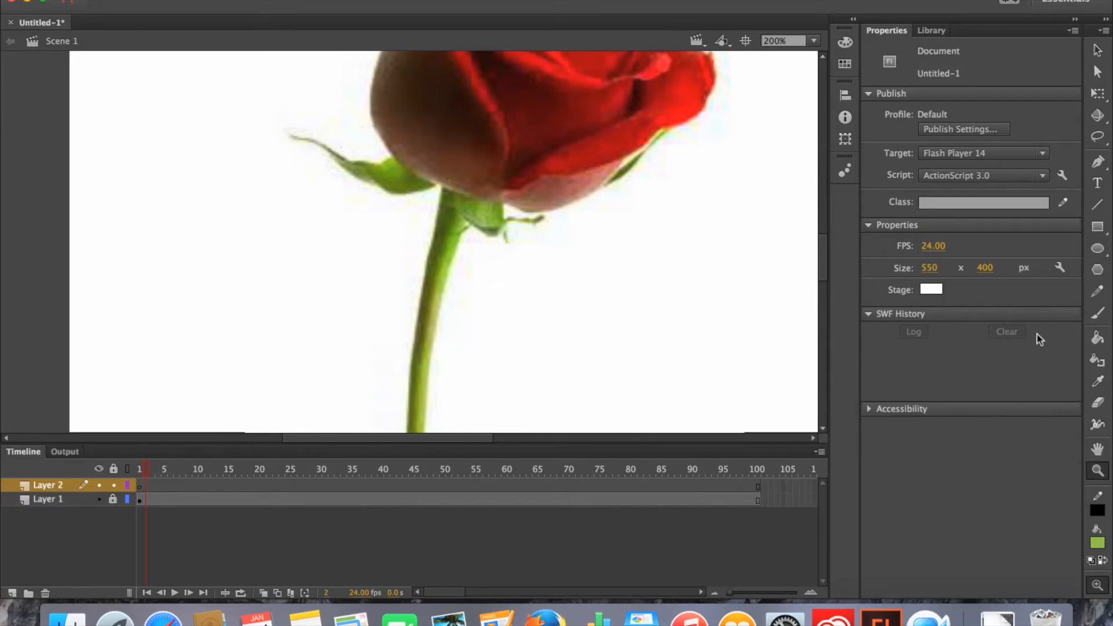
click(1097, 204)
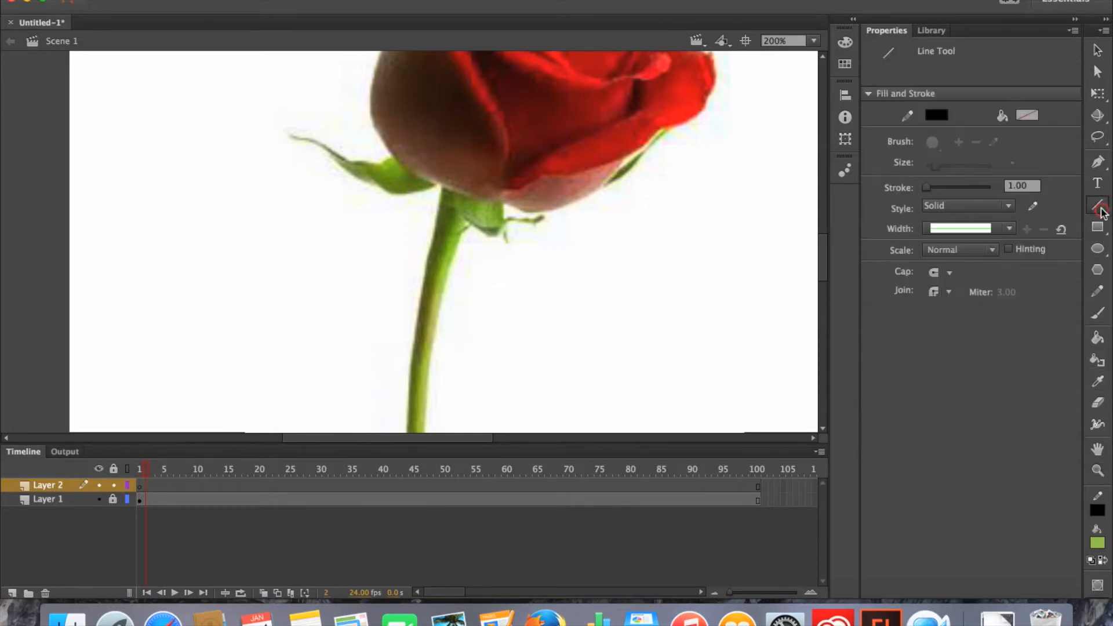
click(844, 42)
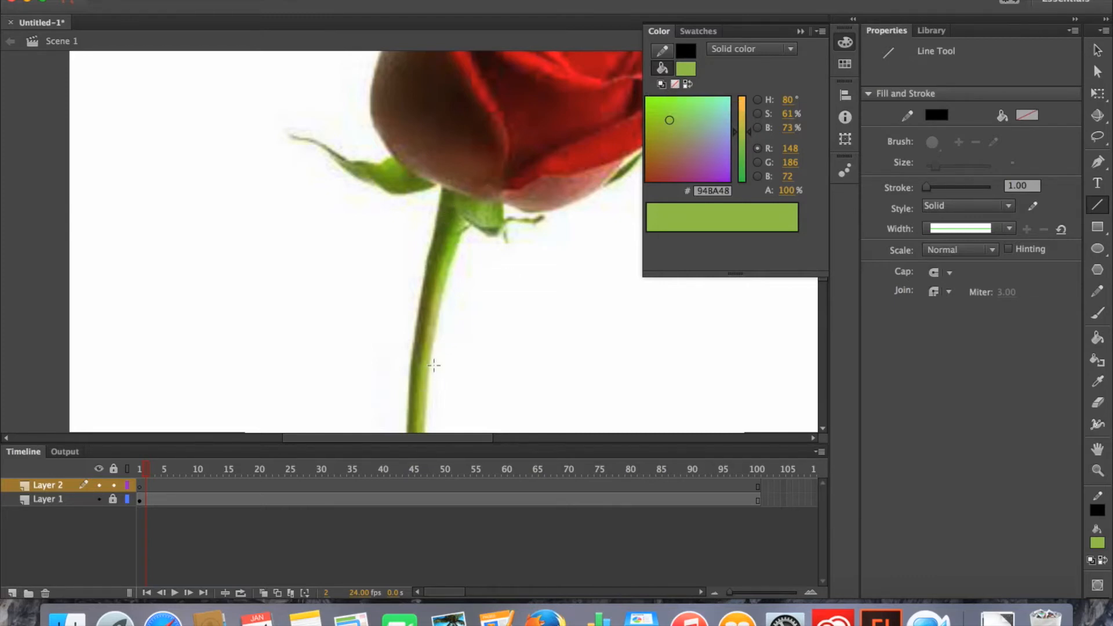
click(1098, 204)
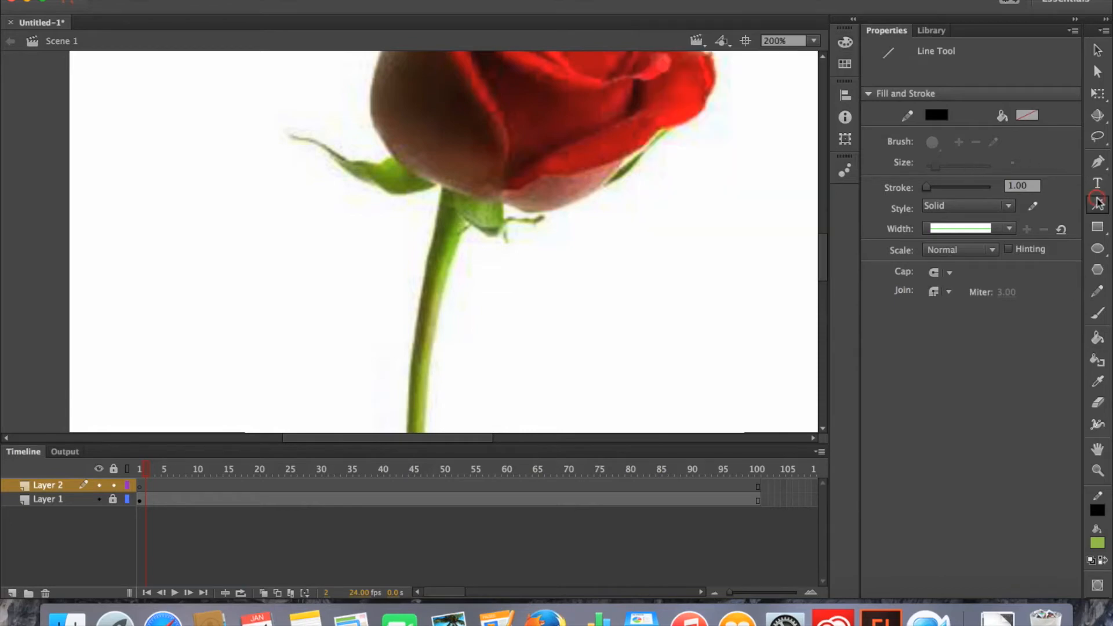
drag(408, 431, 412, 392)
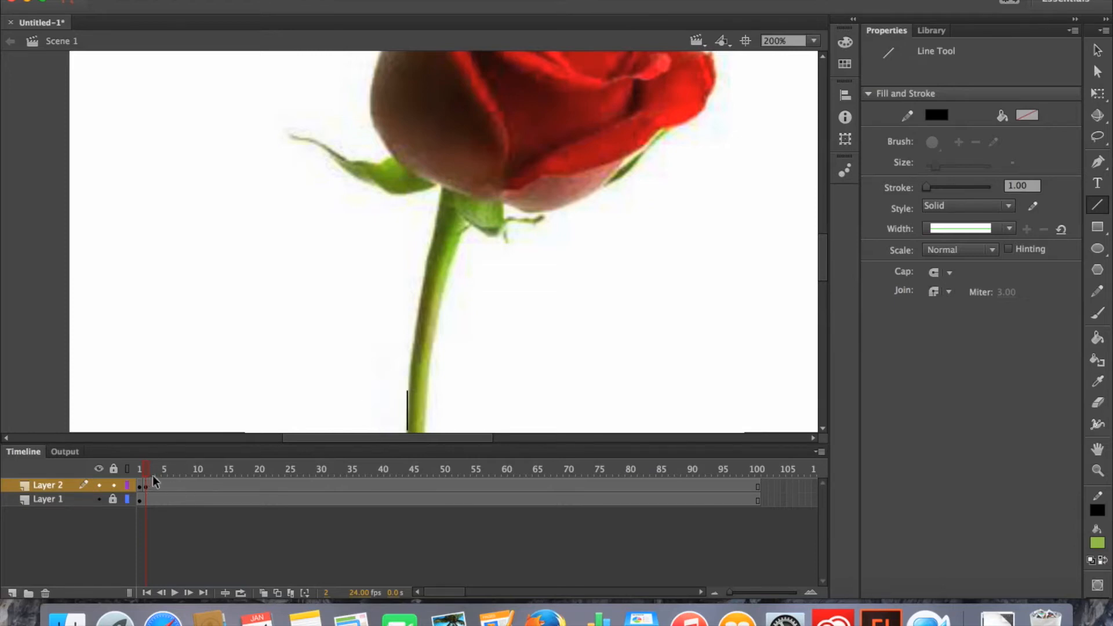
Trace the left side of the stem, leaf and bud with connected lines, adding a keyframe for each segment through frame 19.
drag(408, 392, 415, 355)
key(F6)
drag(410, 355, 417, 313)
drag(417, 313, 425, 277)
key(F6)
drag(425, 276, 442, 199)
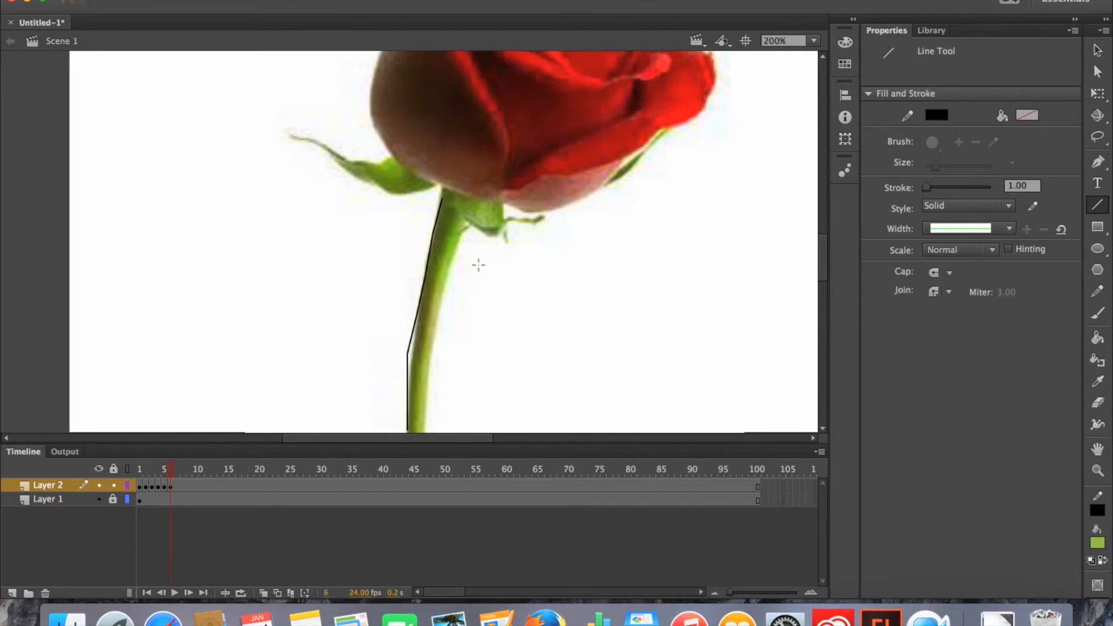
key(F6)
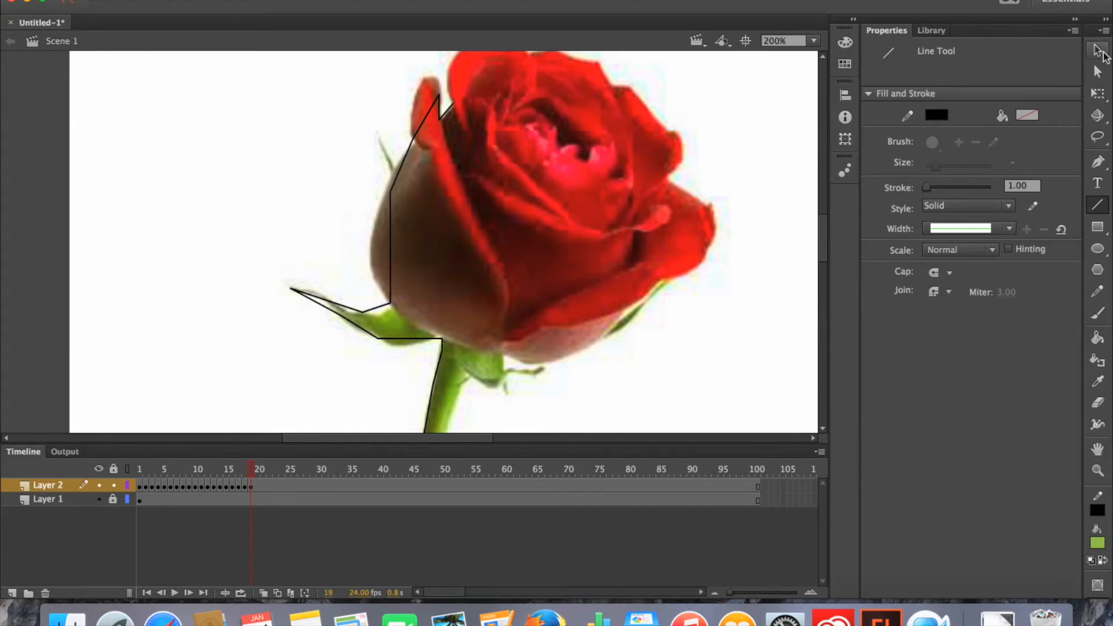
Bend the straight outline segments with the Selection tool to follow the curves of the leaf, bud and left petal.
click(1099, 51)
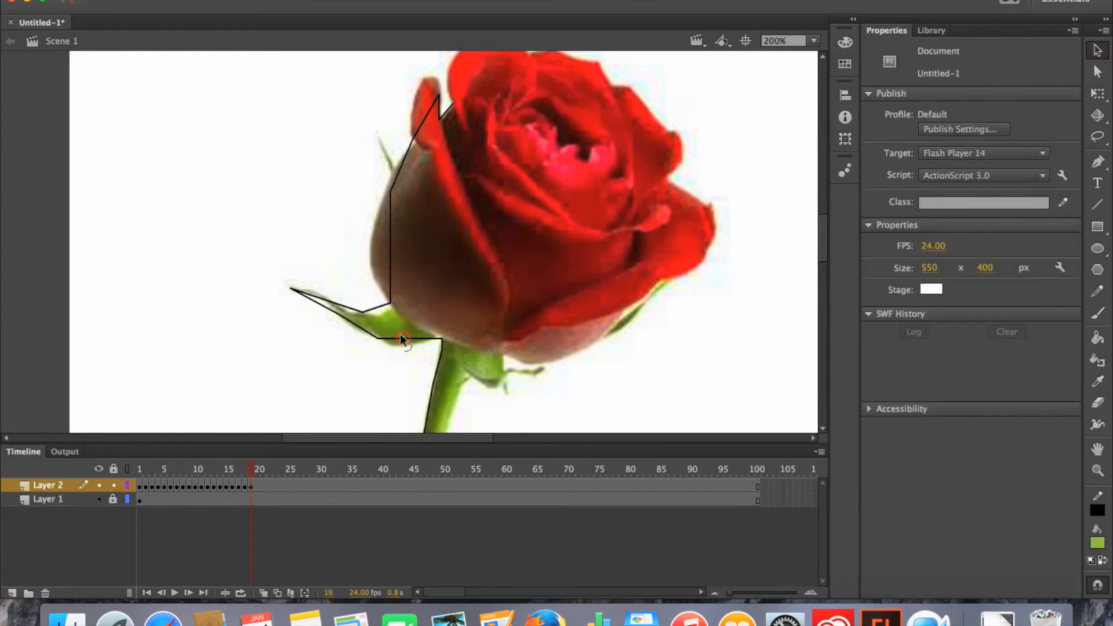
click(376, 305)
drag(320, 306, 324, 301)
drag(391, 244, 367, 245)
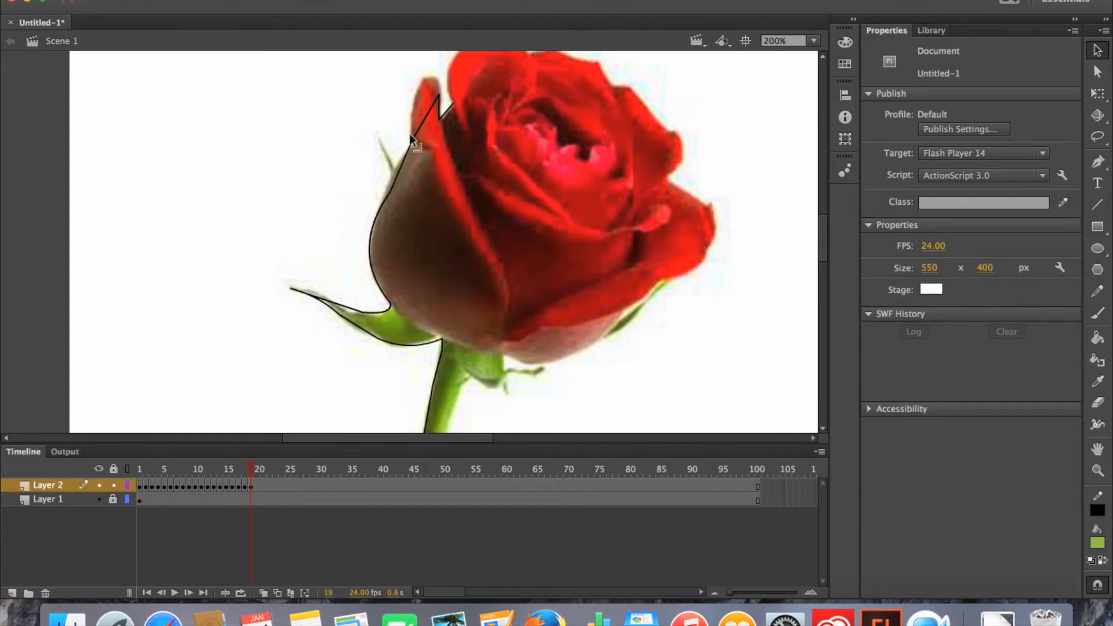
drag(422, 116, 420, 79)
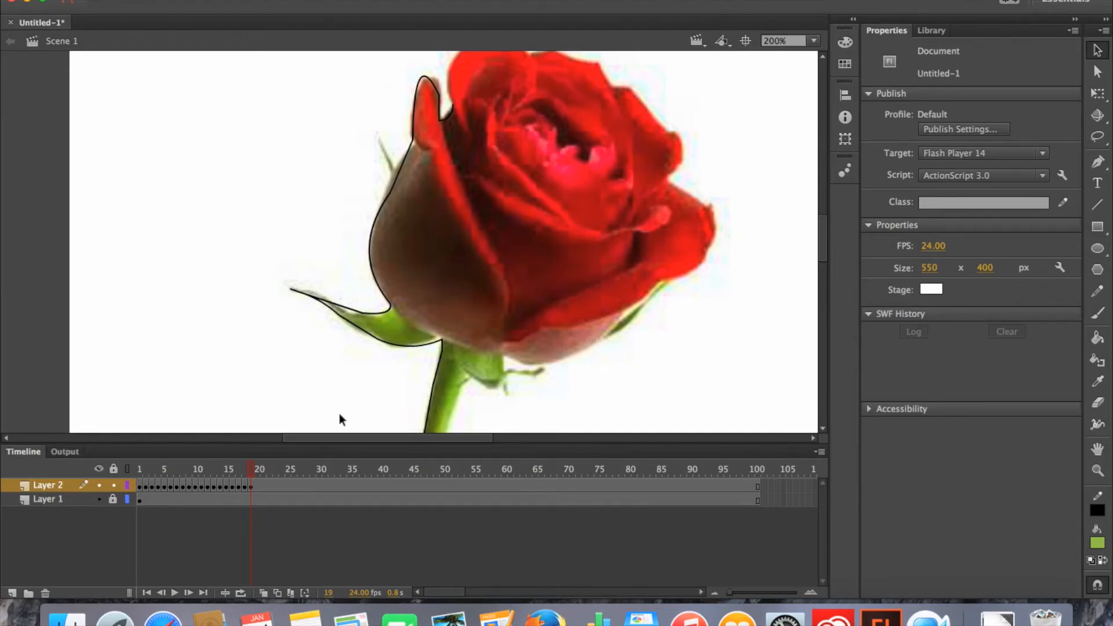
click(399, 346)
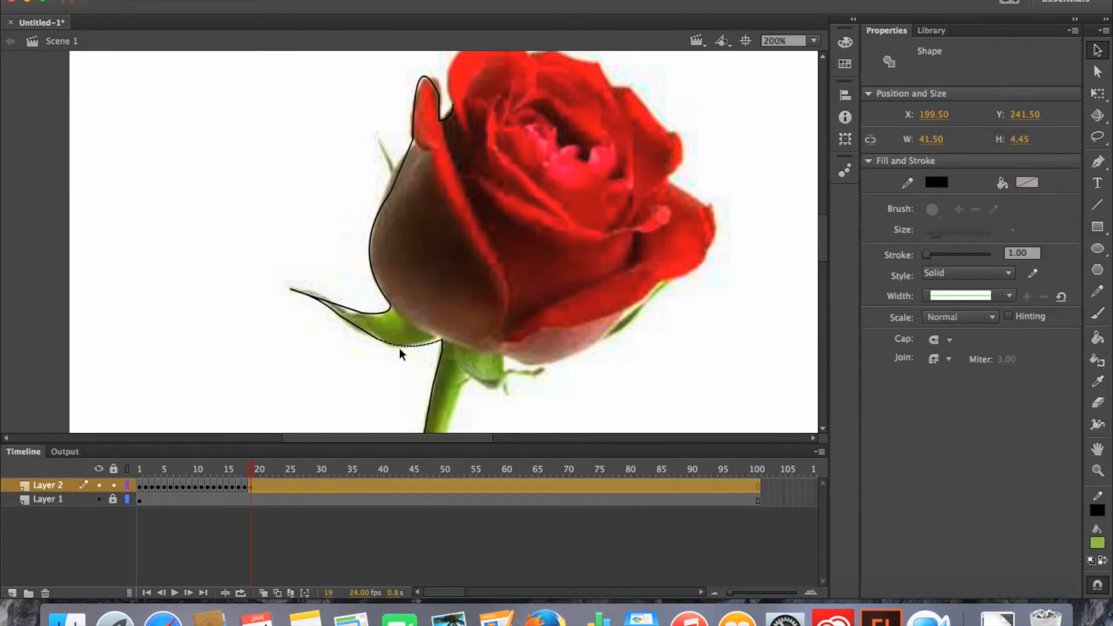
Rewind the timeline to frame 1 and play back the outline animation.
click(254, 469)
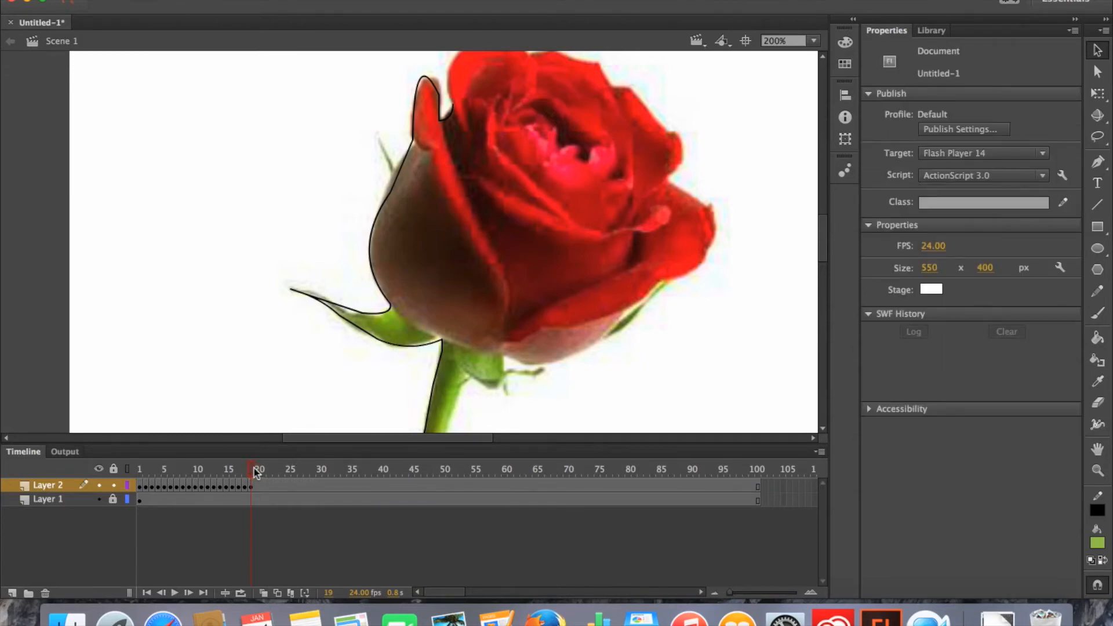
drag(254, 468, 136, 472)
key(Return)
click(819, 7)
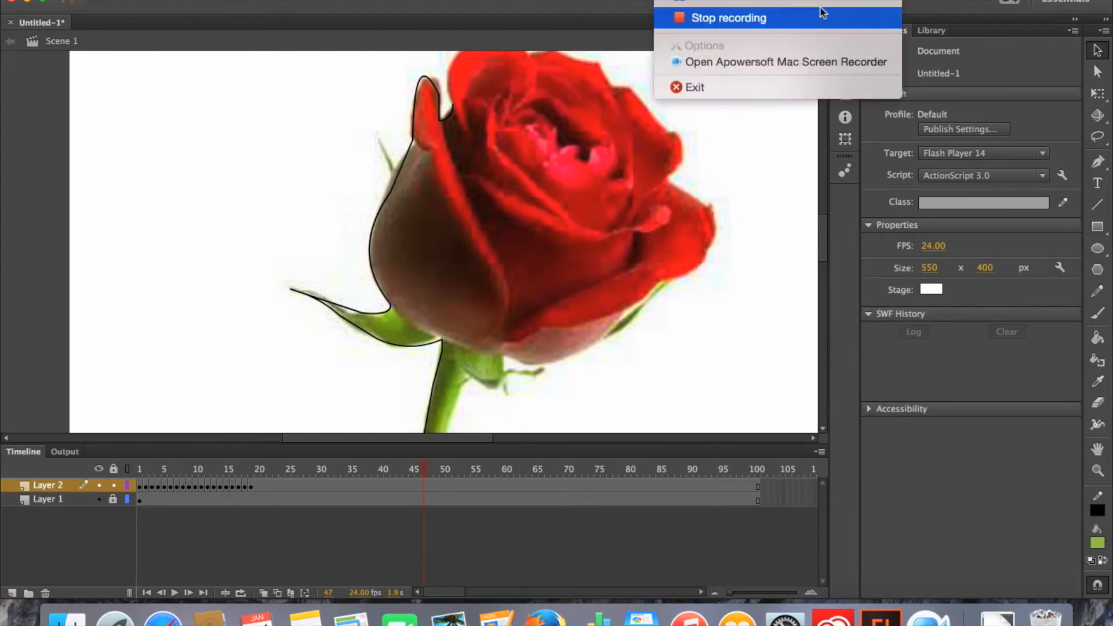
click(765, 7)
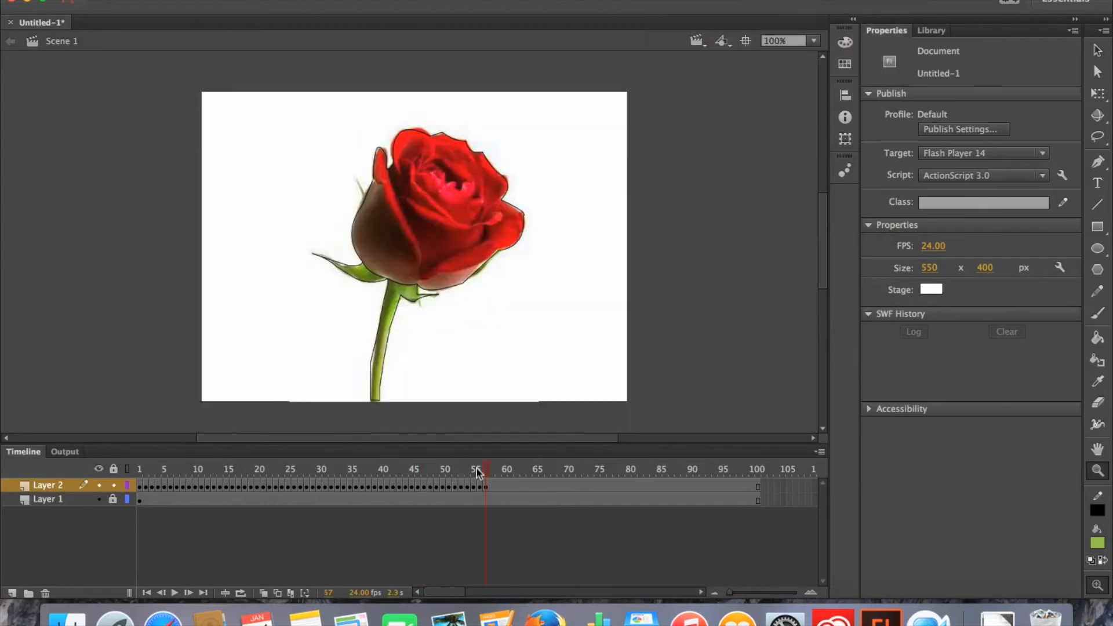
Scrub the full rose outline animation back to frame 1.
mouse_move(476, 469)
mouse_down()
mouse_move(487, 468)
mouse_move(135, 469)
mouse_up()
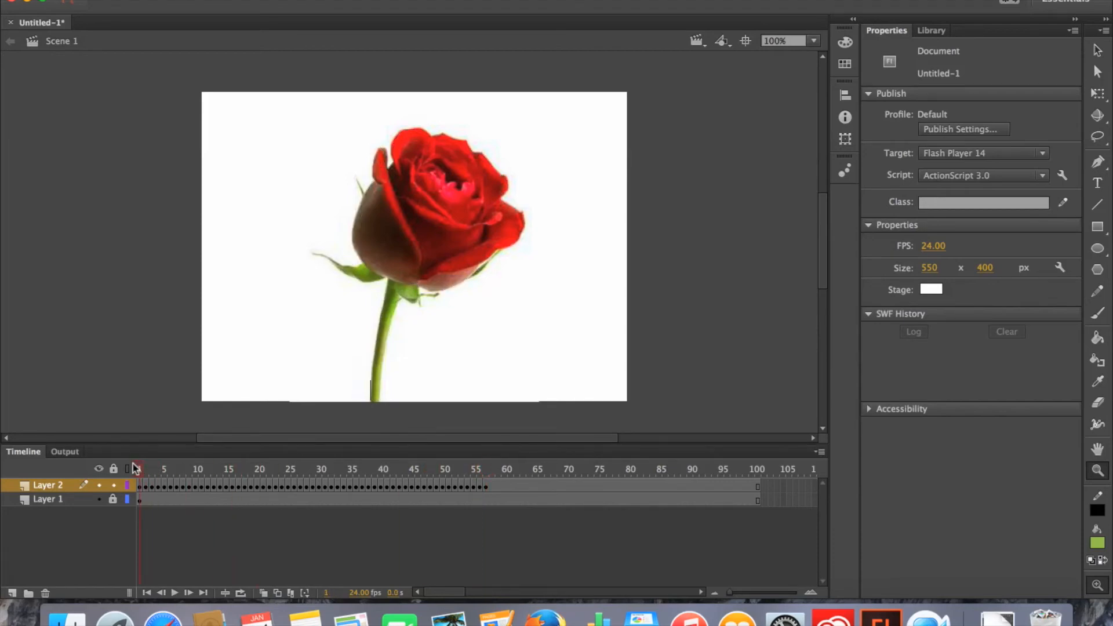
Play back the outline animation with the photo layer hidden, and return to the last keyframe at frame 57.
click(99, 500)
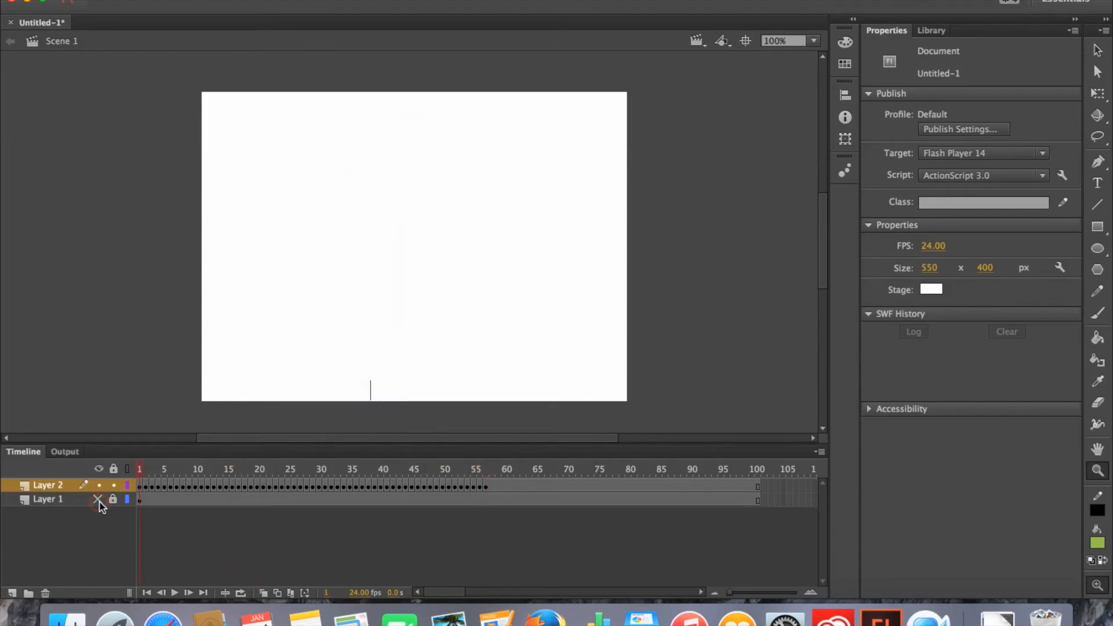
key(Return)
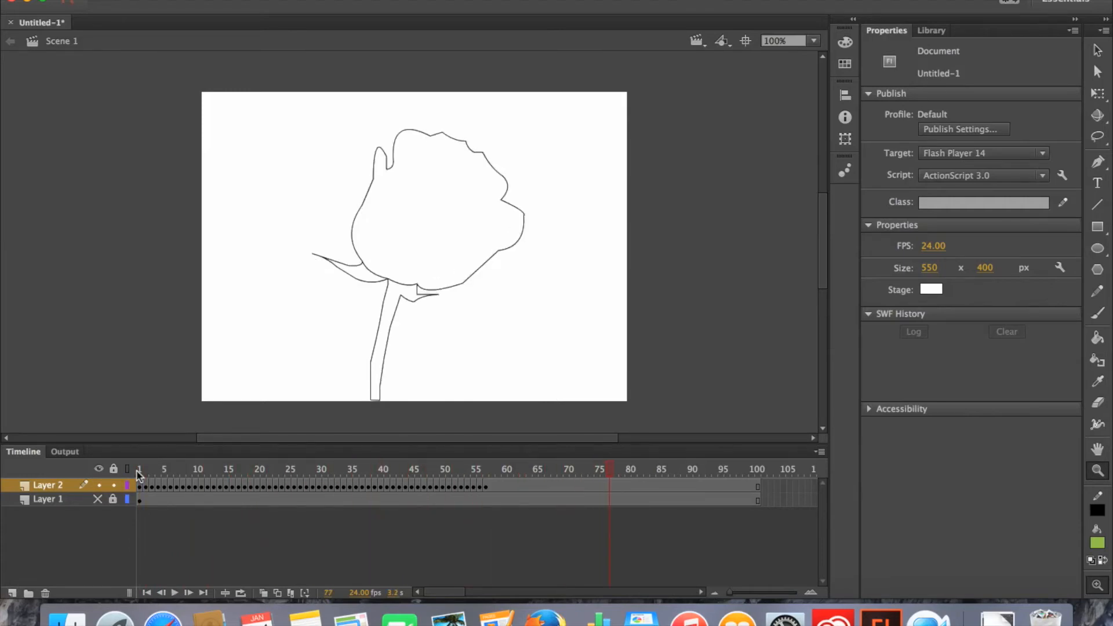
mouse_move(609, 467)
mouse_down()
mouse_move(432, 483)
mouse_move(219, 470)
mouse_move(509, 467)
mouse_move(491, 468)
mouse_up()
Toggle the photo layer's visibility at frame 57 to compare the traced outline with the rose photo.
click(98, 500)
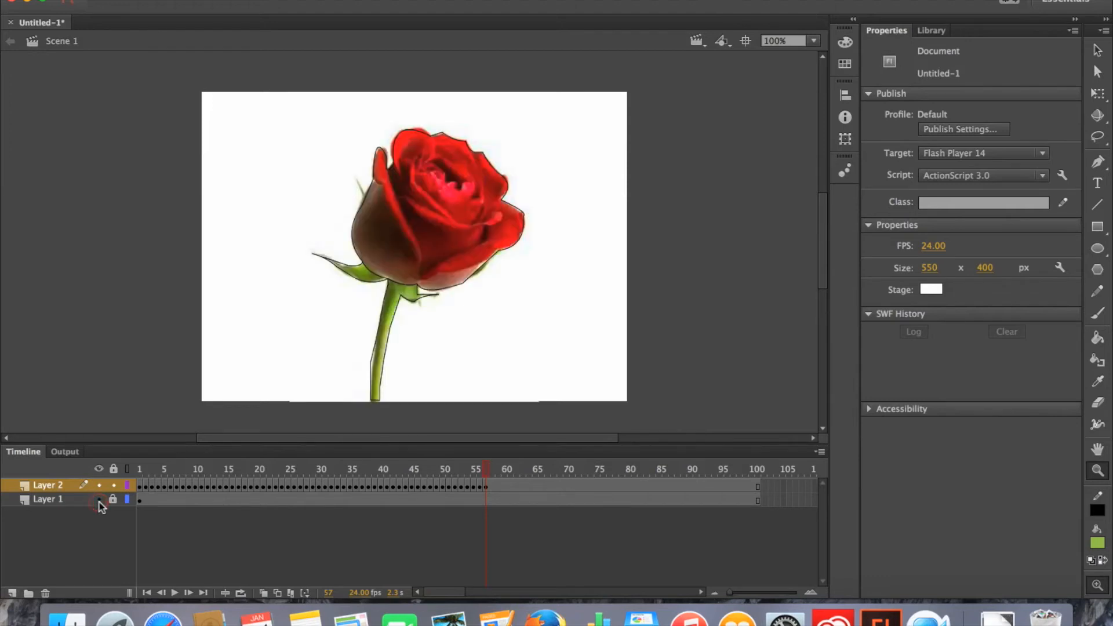
click(98, 500)
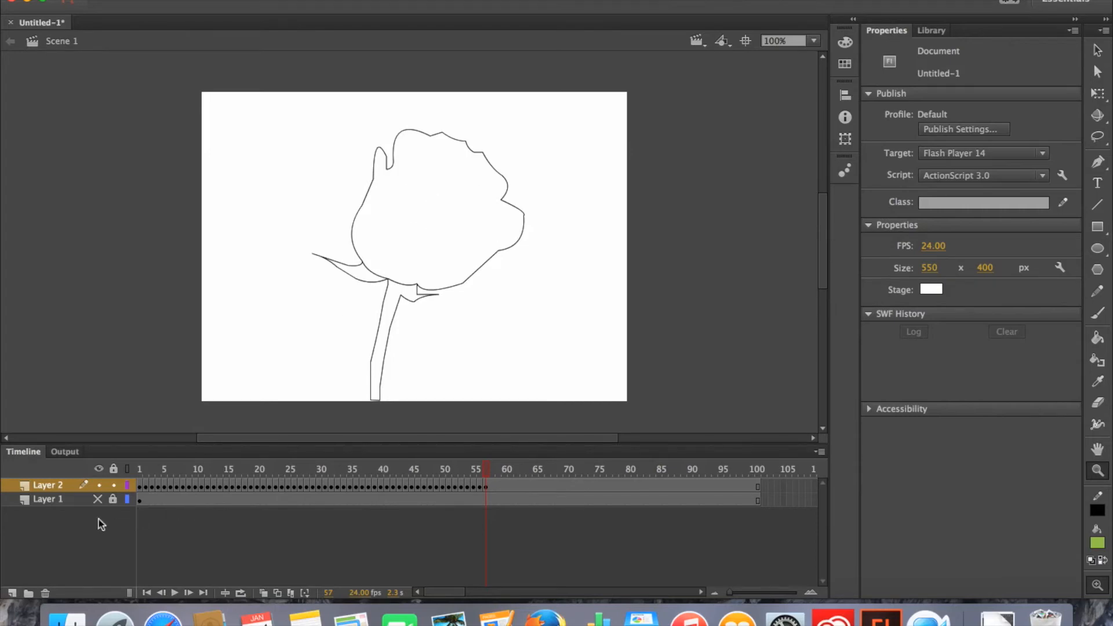
click(101, 500)
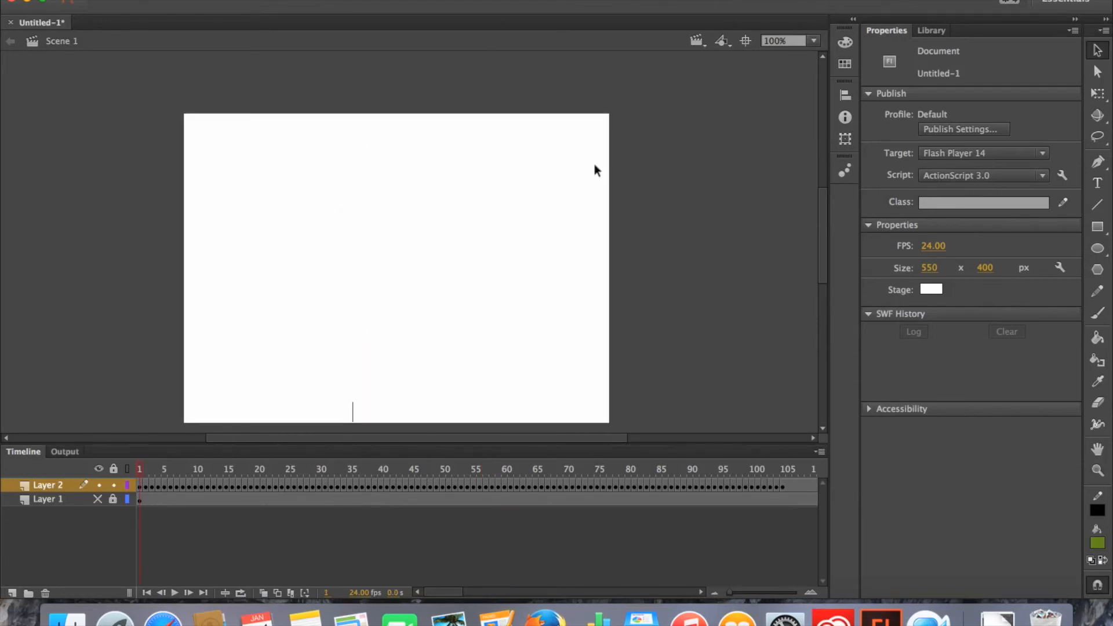
Play back the complete rose outline animation, including the inner petals, with the photo layer hidden.
key(Return)
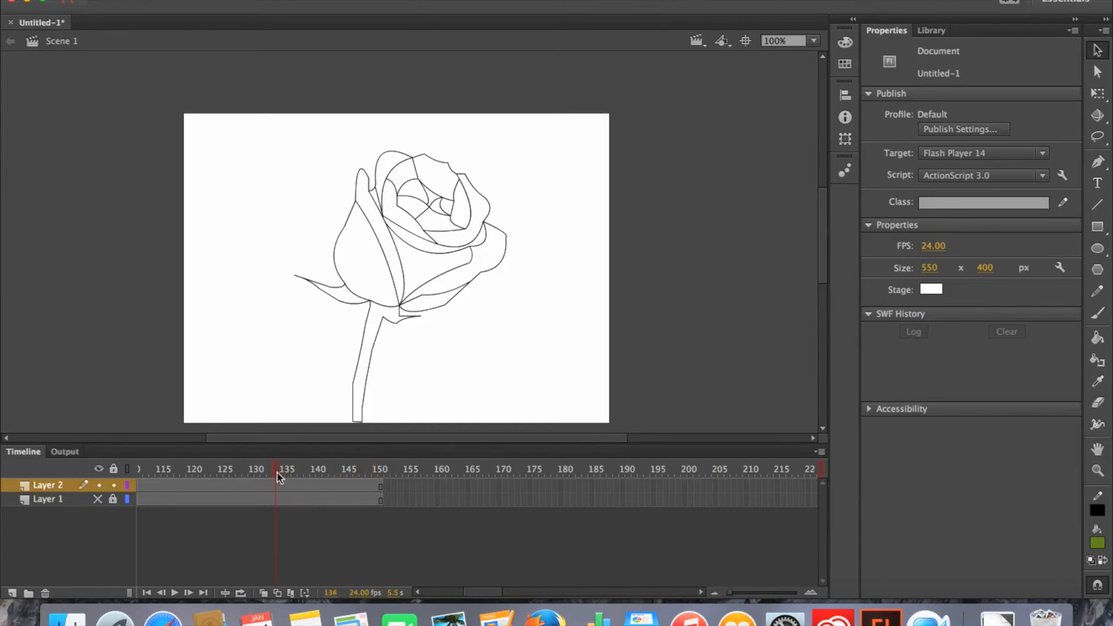
right_click(380, 484)
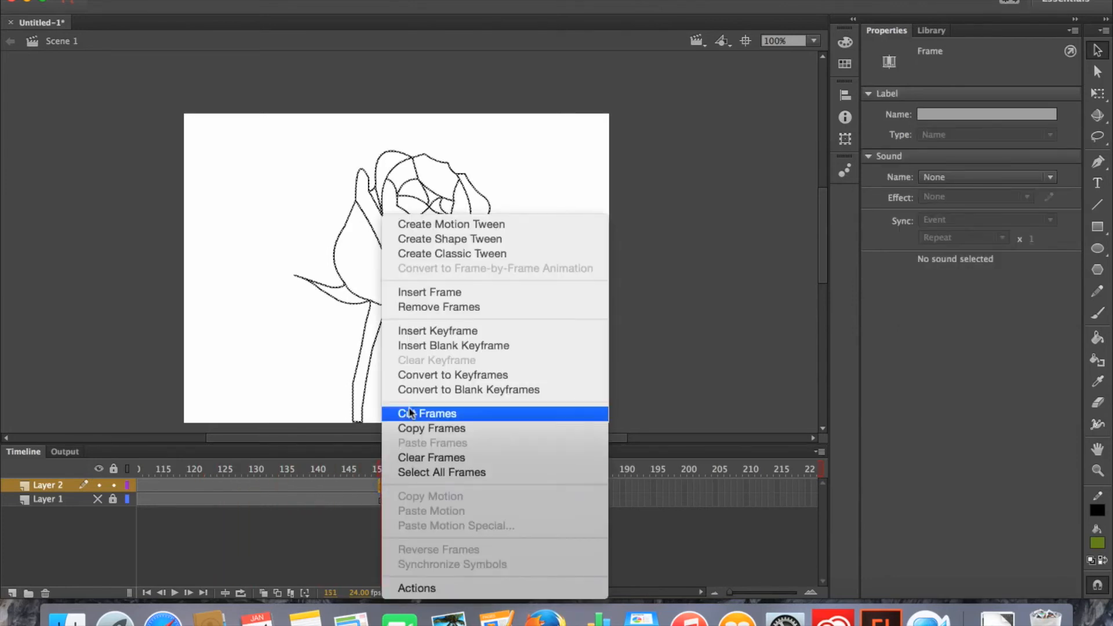
click(680, 541)
At frame 105, show the photo layer and fill the left leaf with green #6D9700 sampled from the photo.
drag(380, 473, 500, 485)
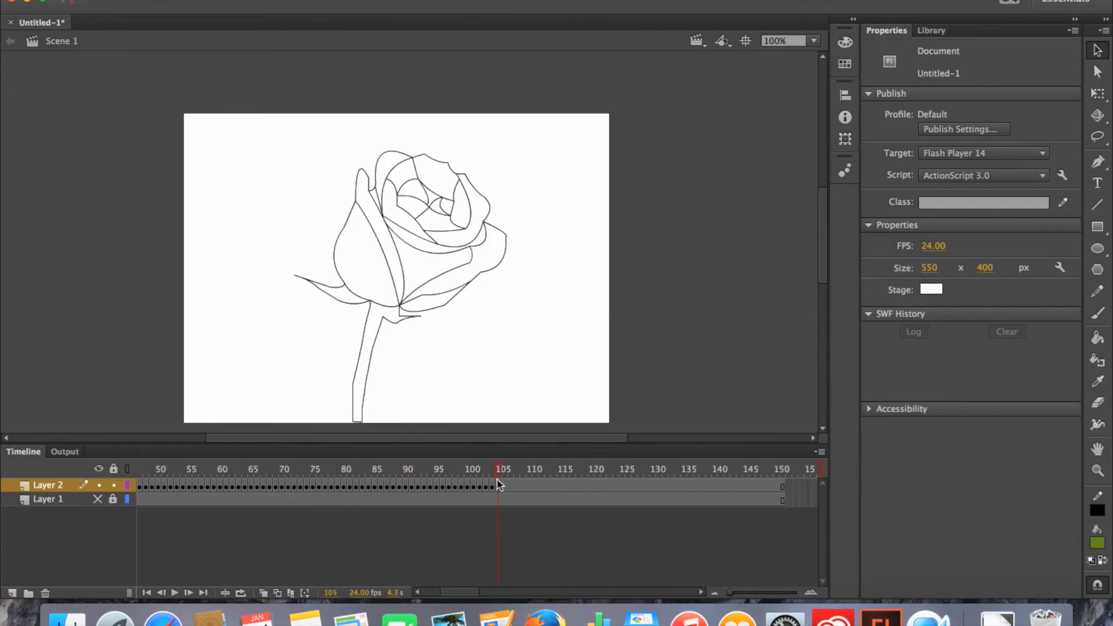
click(97, 499)
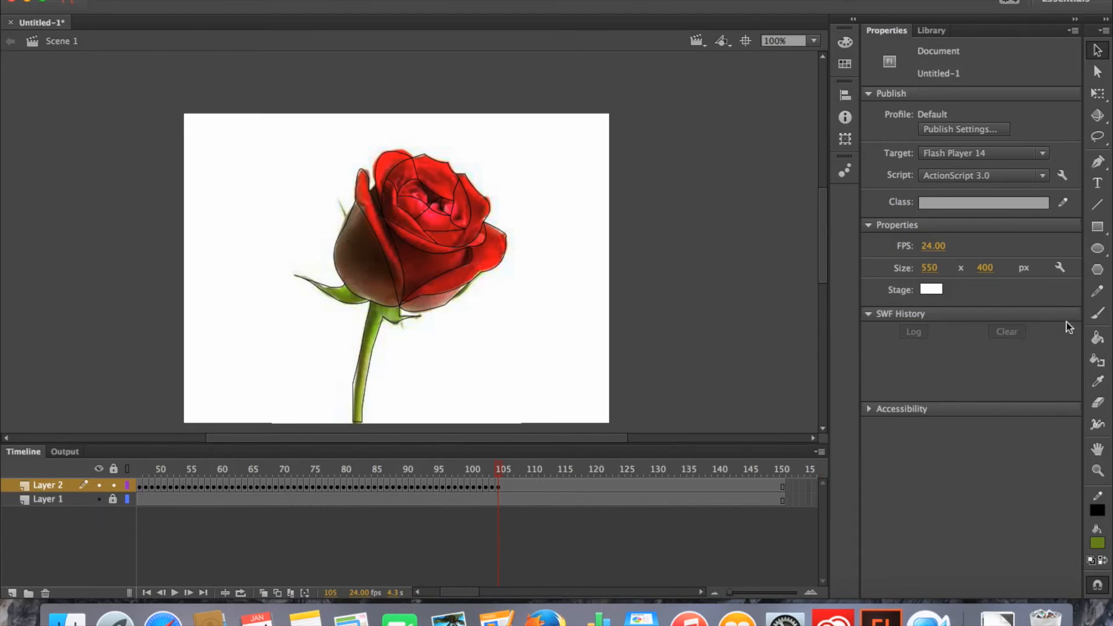
click(1097, 339)
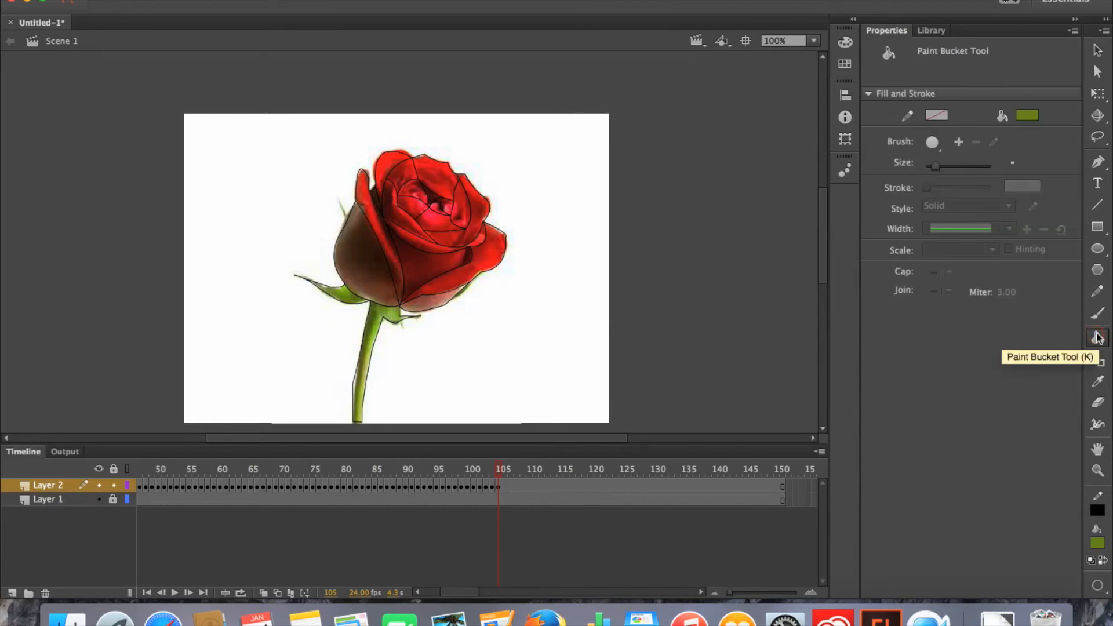
click(849, 43)
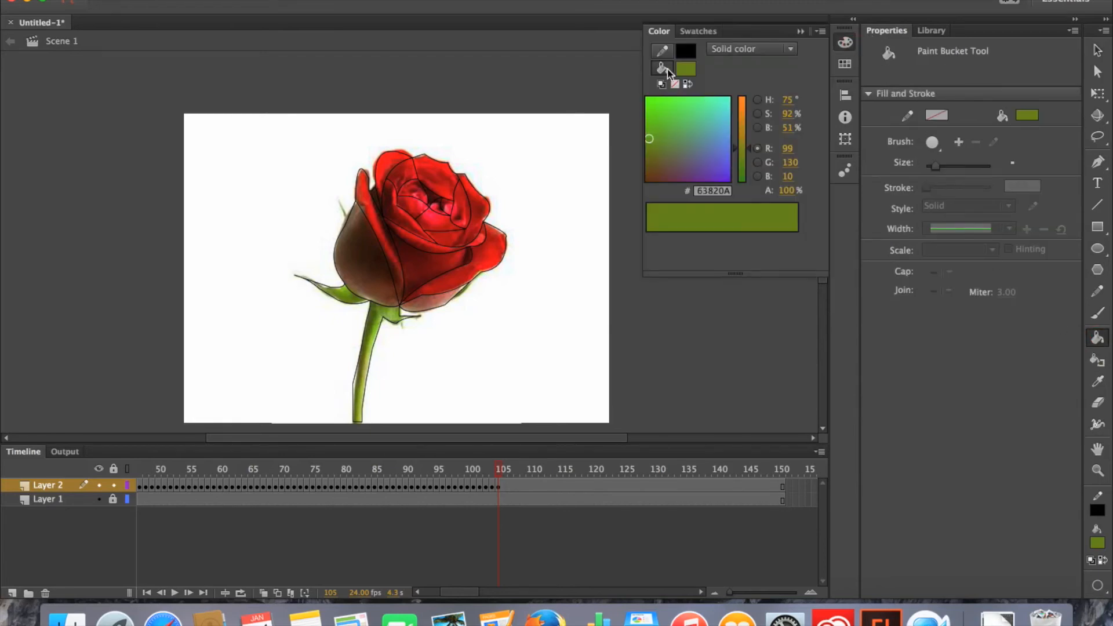
click(686, 69)
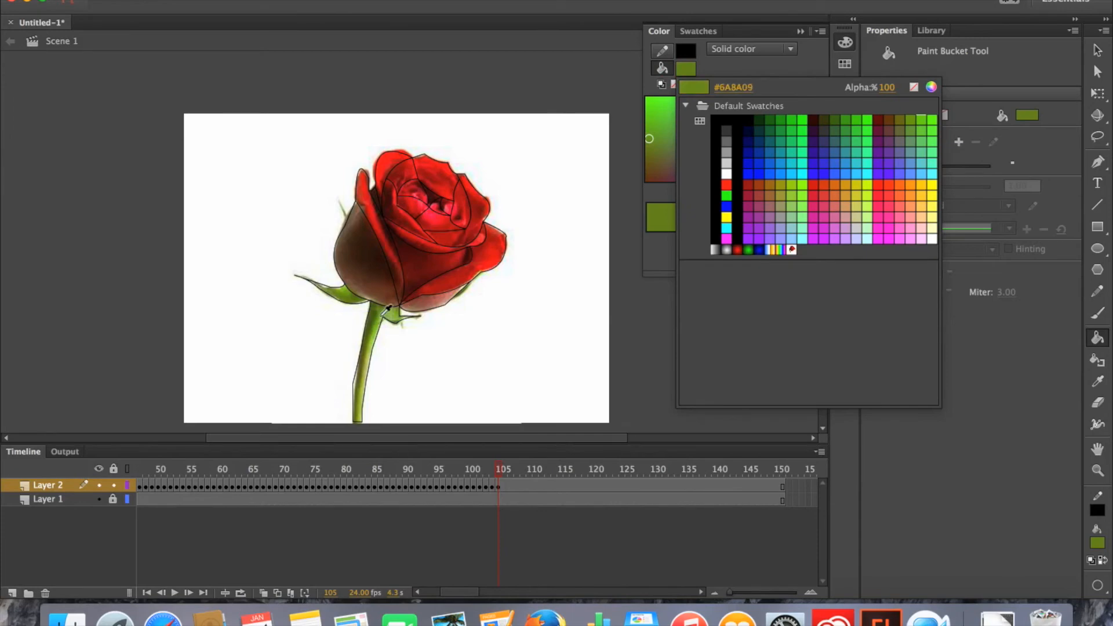
click(350, 295)
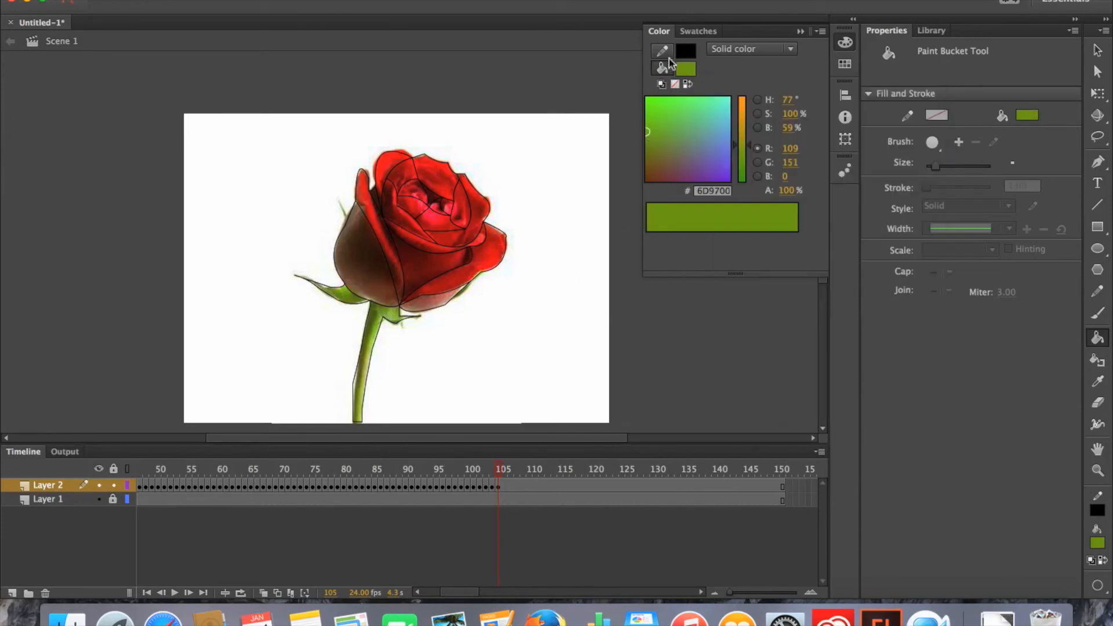
click(338, 287)
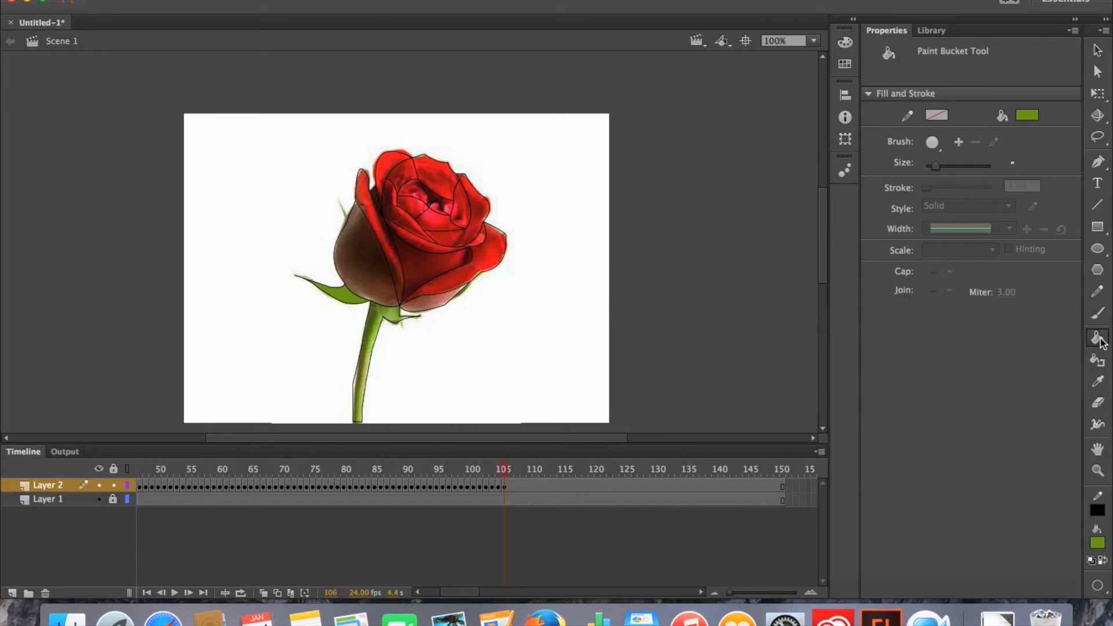
Fill the stem with green #639800 sampled from the photo in the keyframe at frame 106.
click(845, 42)
click(686, 68)
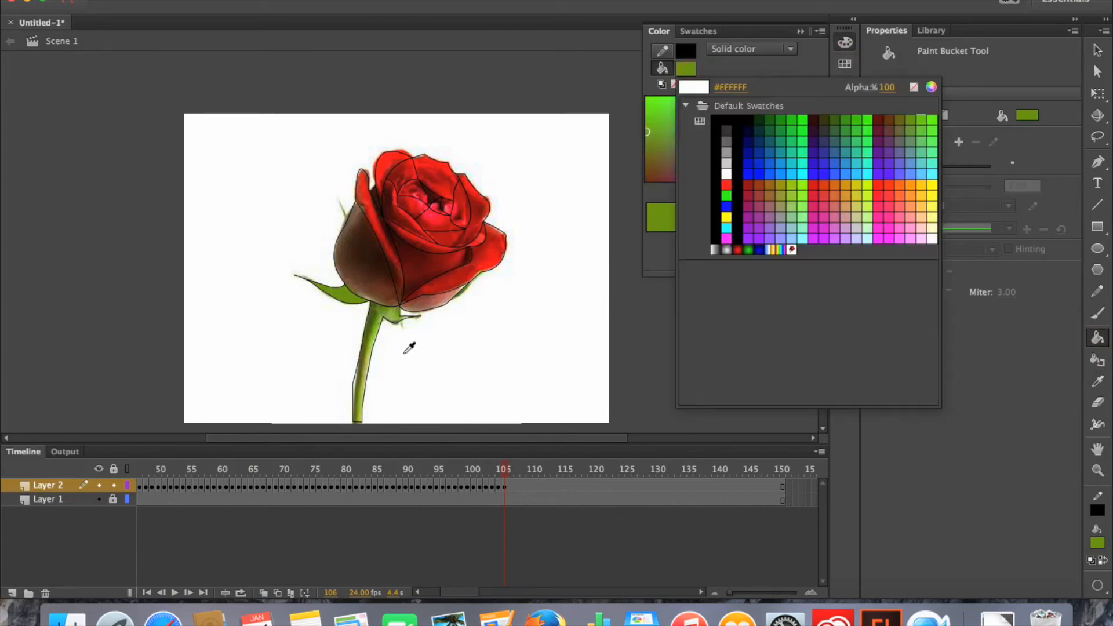
click(379, 328)
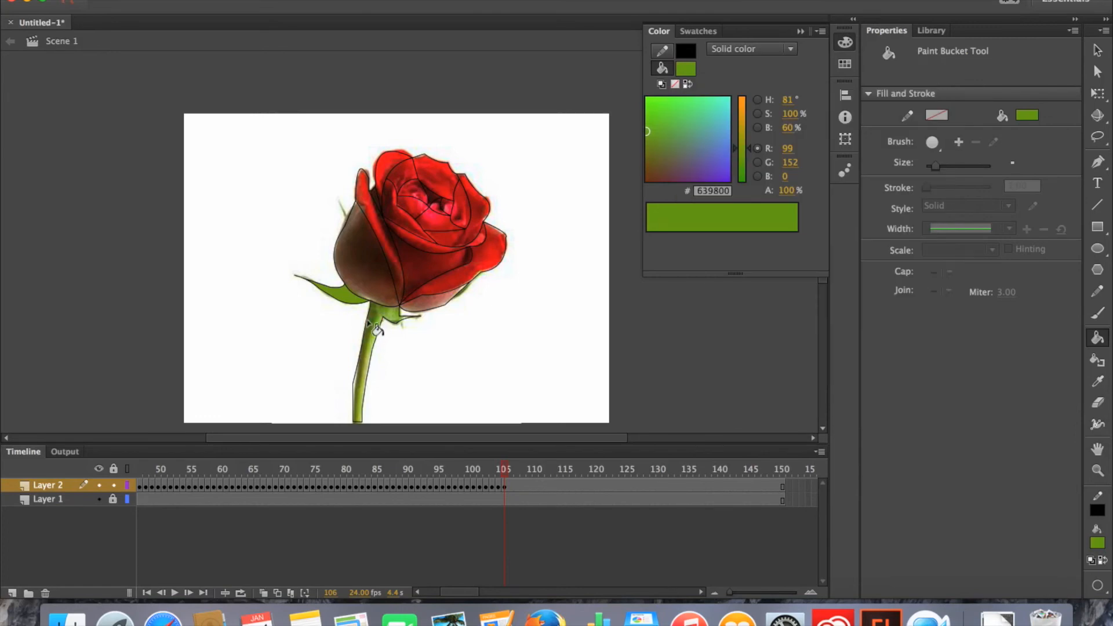
click(371, 323)
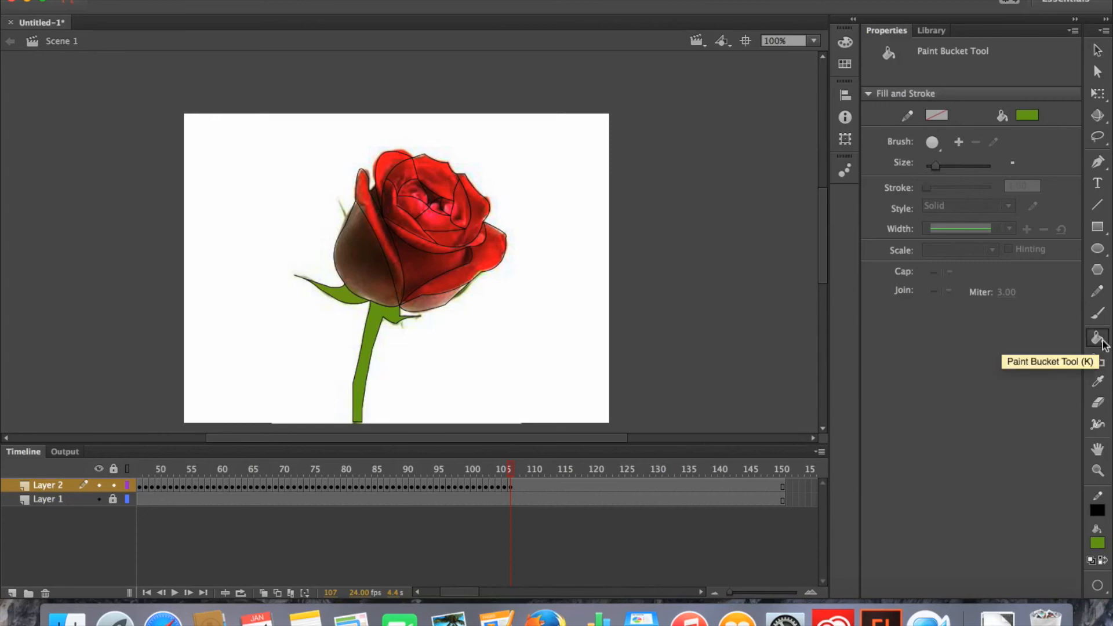
Fill the large left side of the bud with dark brown #2E0A00 sampled from the photo at frame 107.
click(845, 45)
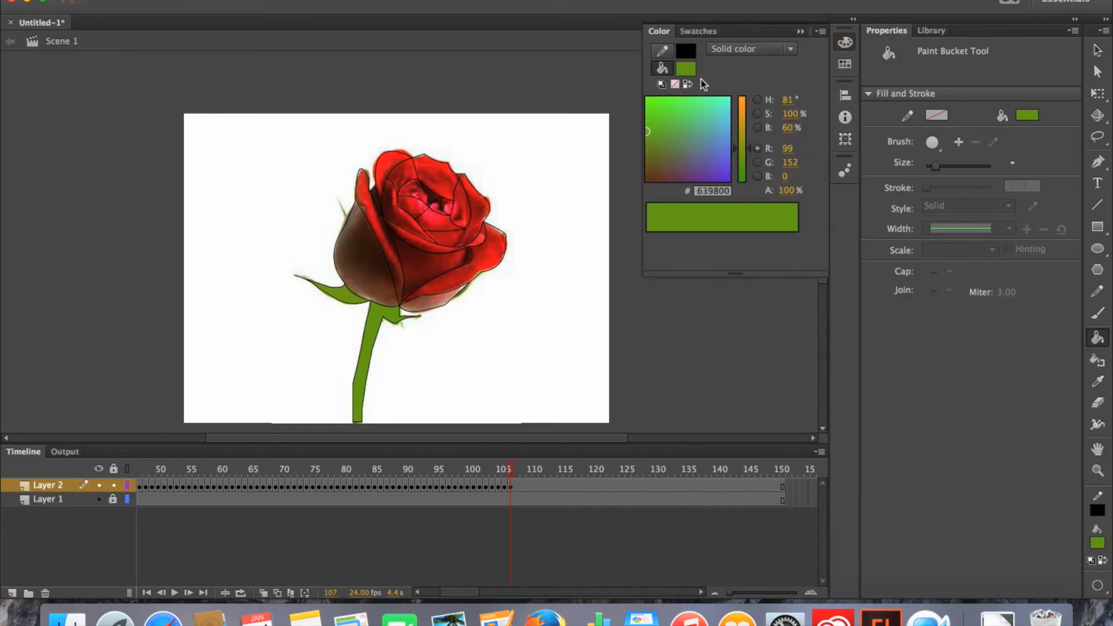
click(686, 68)
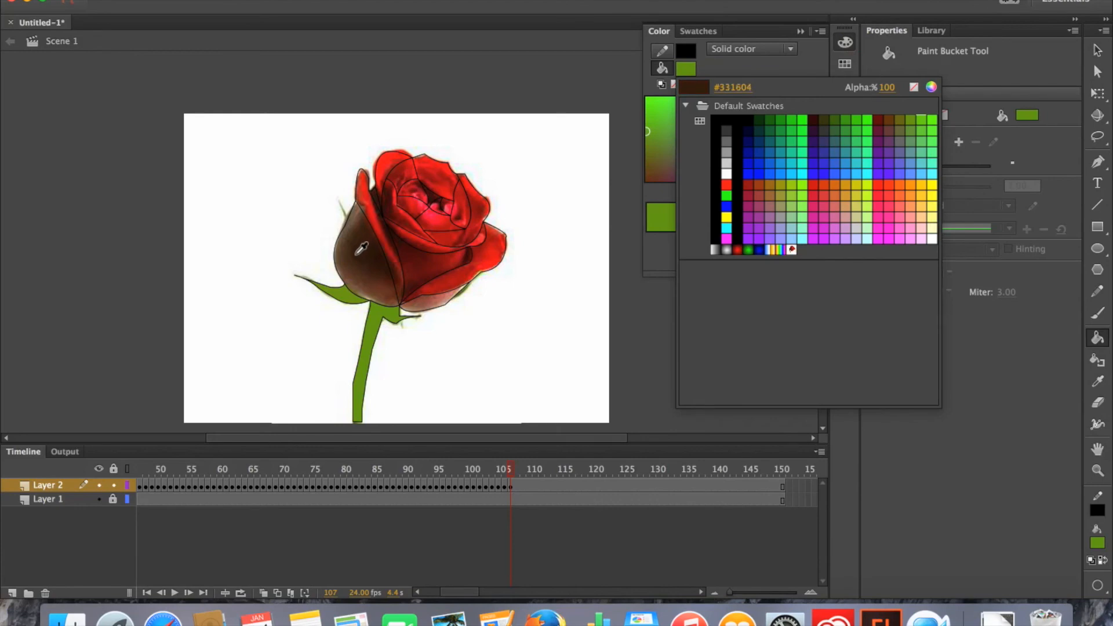
click(384, 268)
click(360, 254)
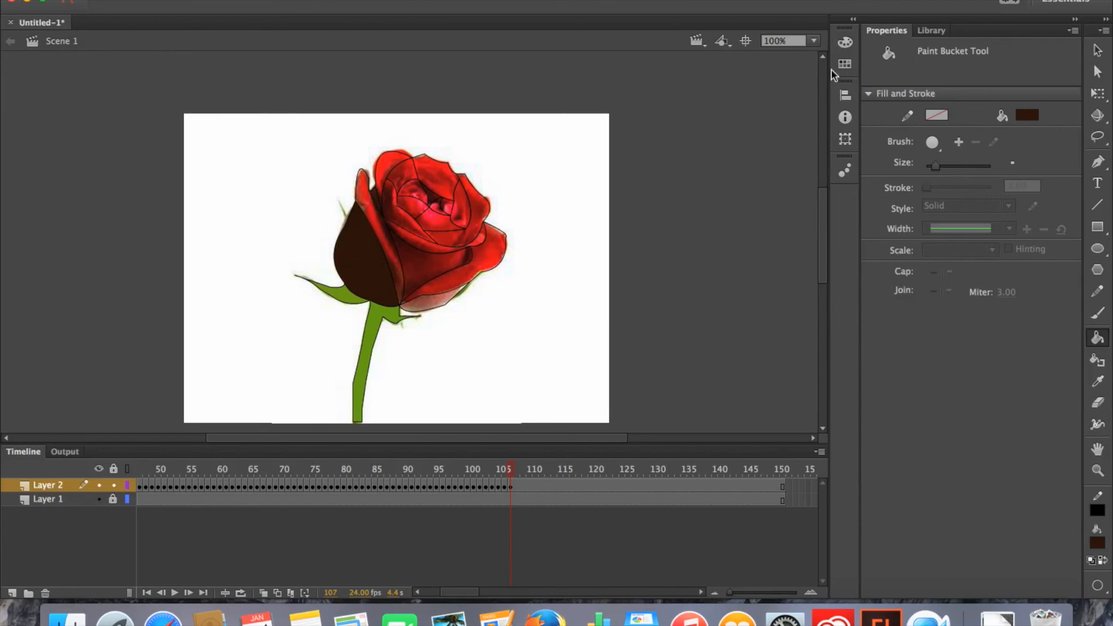
Fill the long narrow petal beside the brown area with bright red sampled from the photo at frame 108.
click(845, 43)
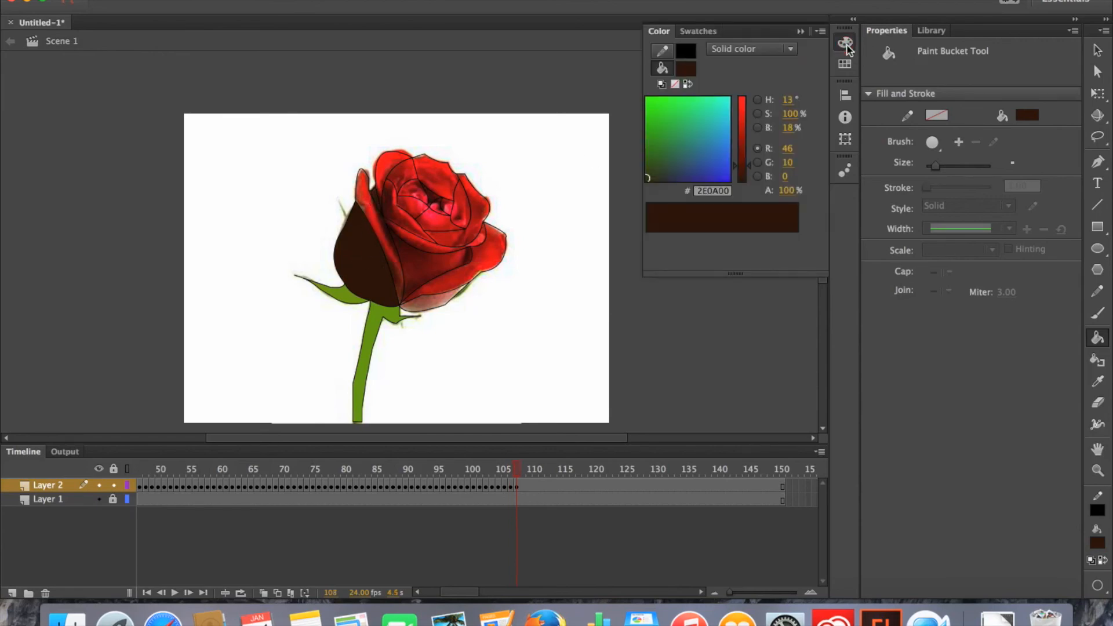
click(685, 69)
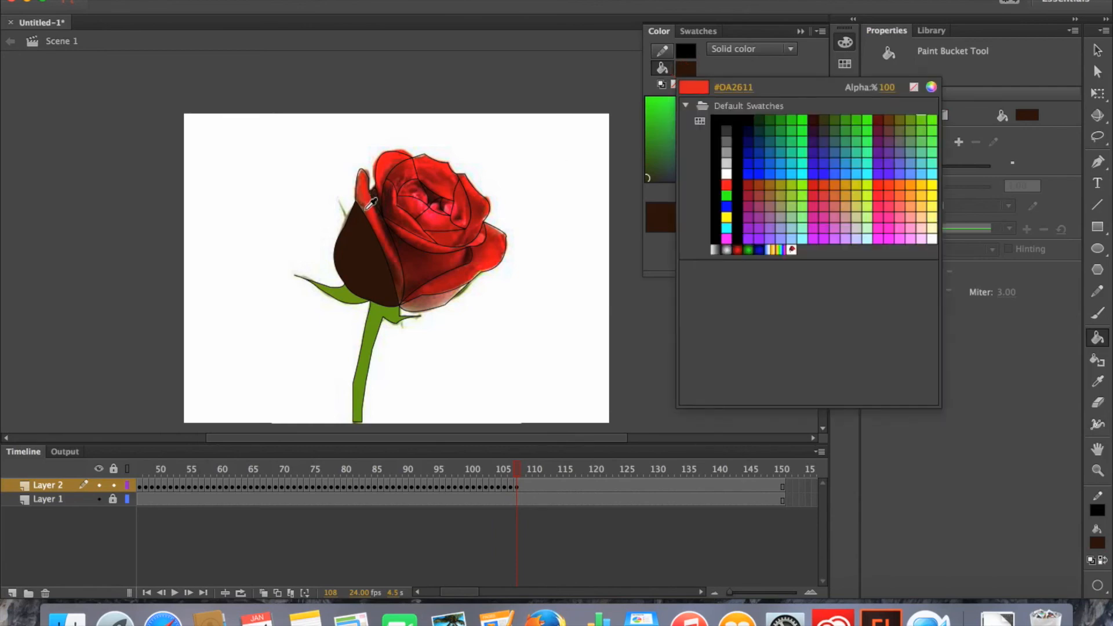
click(361, 195)
click(361, 194)
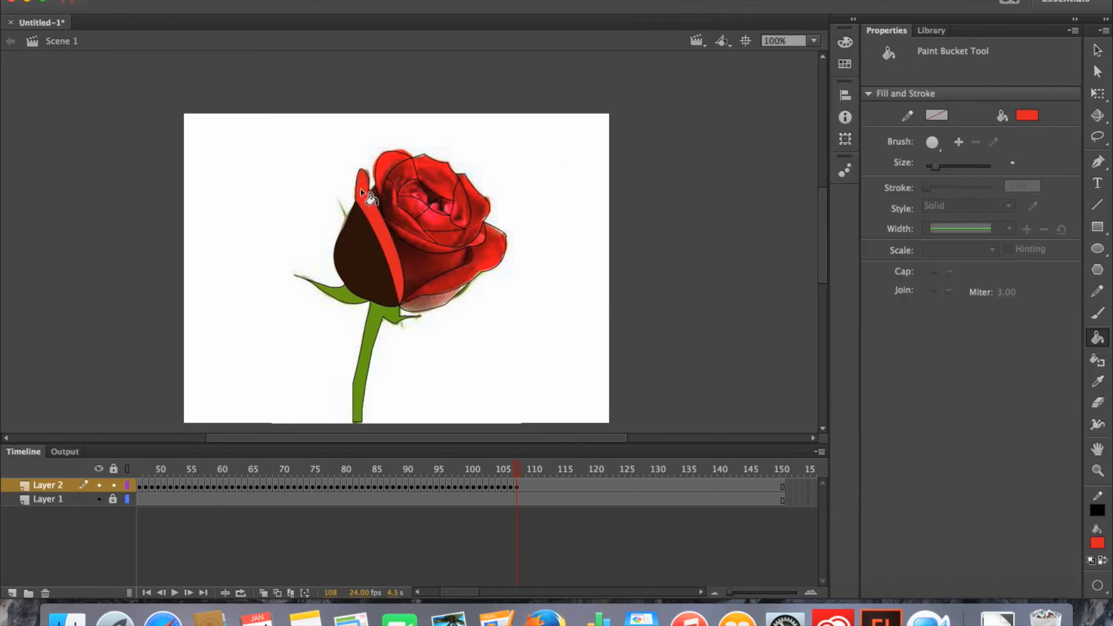
Fill the underside of the lower right petal with dusty pink #A6564E sampled from the photo at frame 109.
click(844, 42)
click(686, 69)
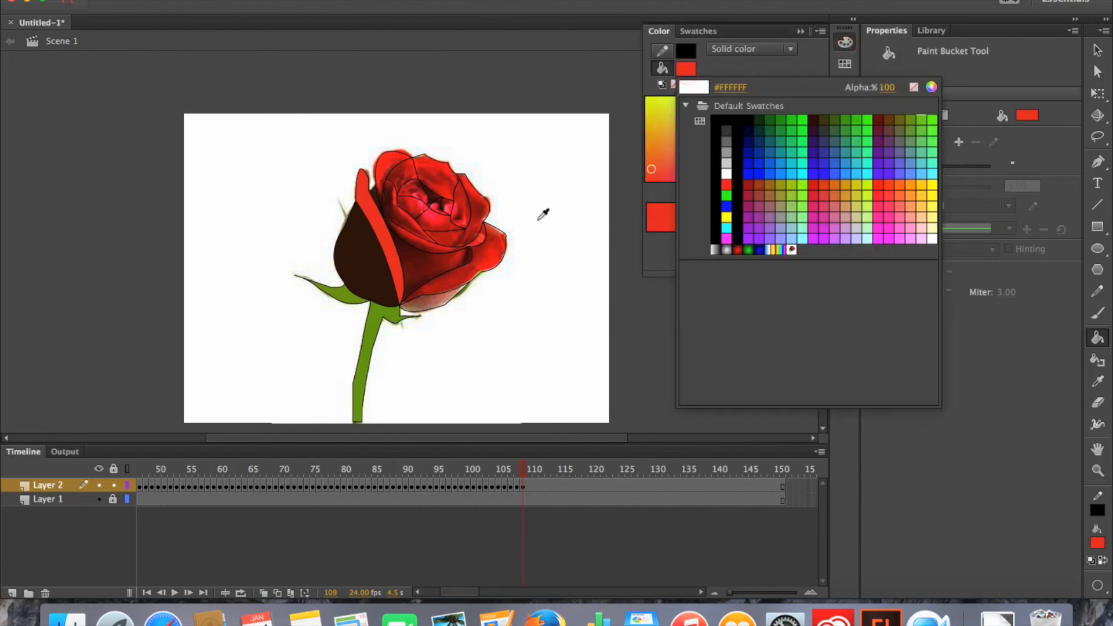
click(437, 304)
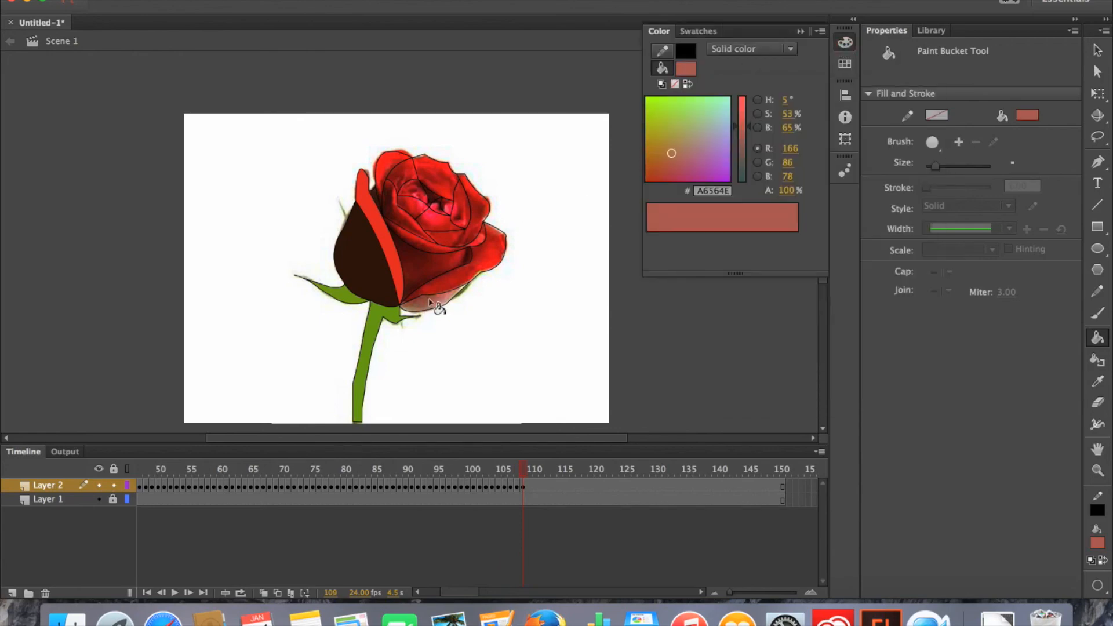
click(437, 304)
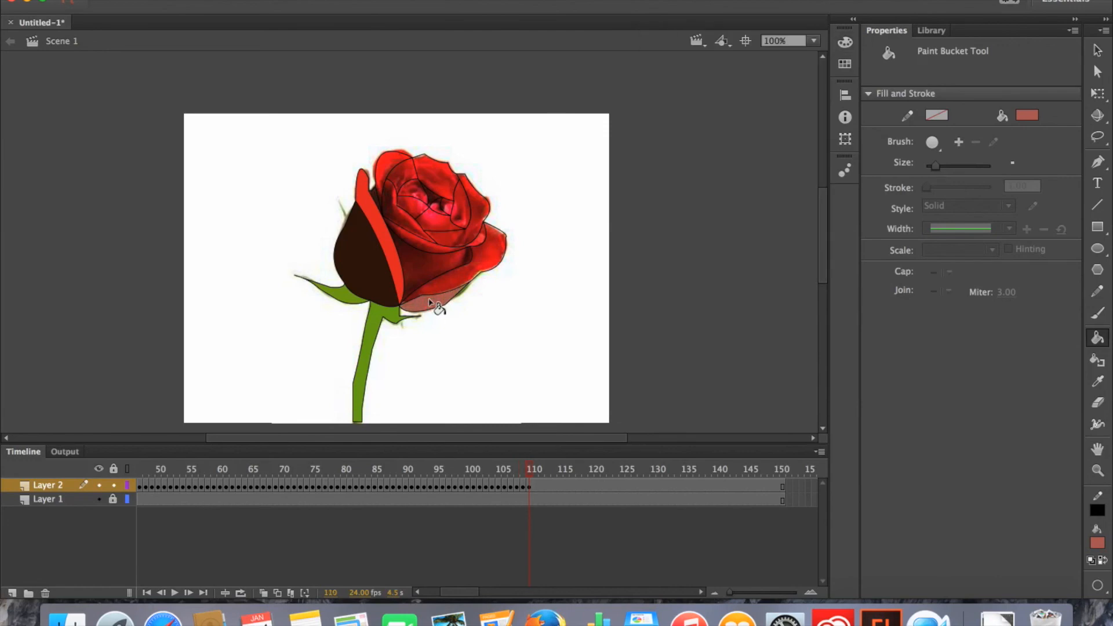
Fill the outer right petal with deep red #AB0200 sampled from the photo in the keyframe at frame 110.
click(845, 42)
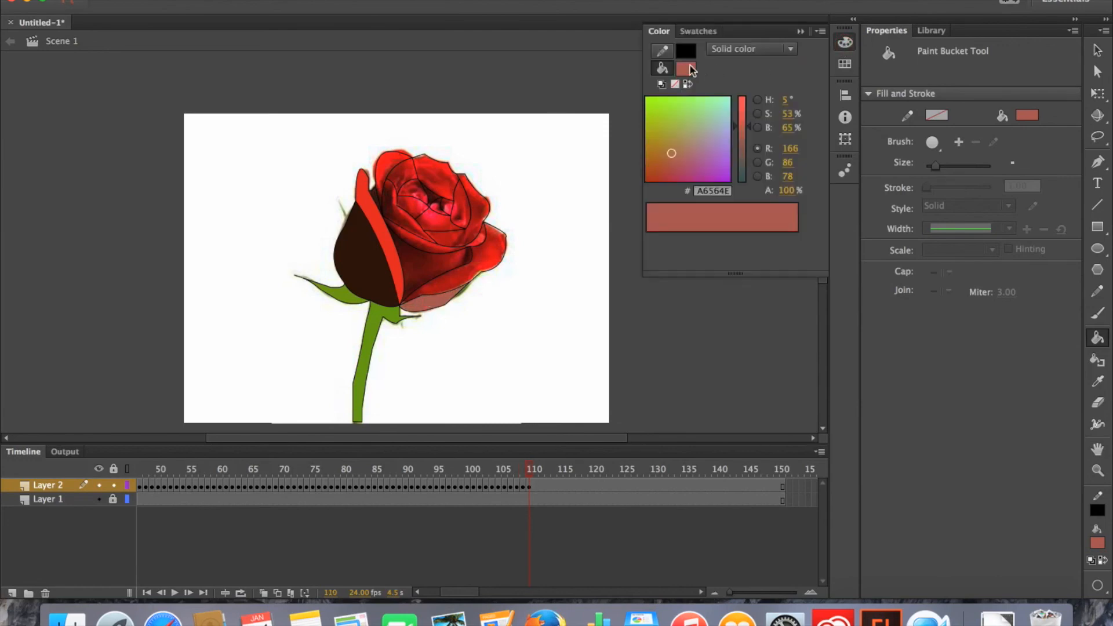
click(687, 69)
click(451, 281)
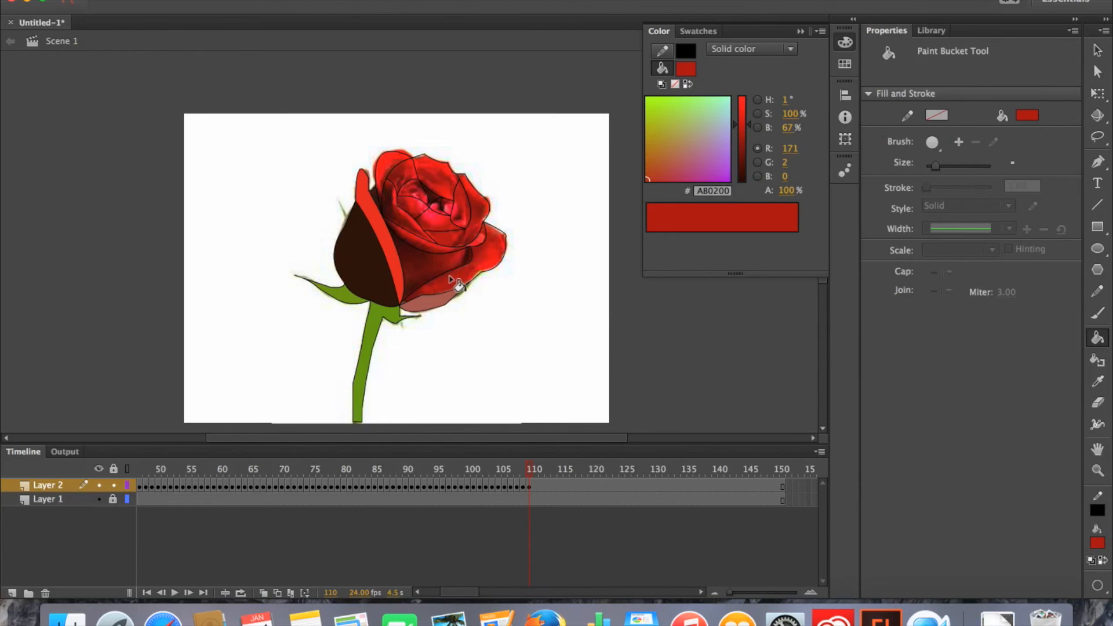
click(451, 276)
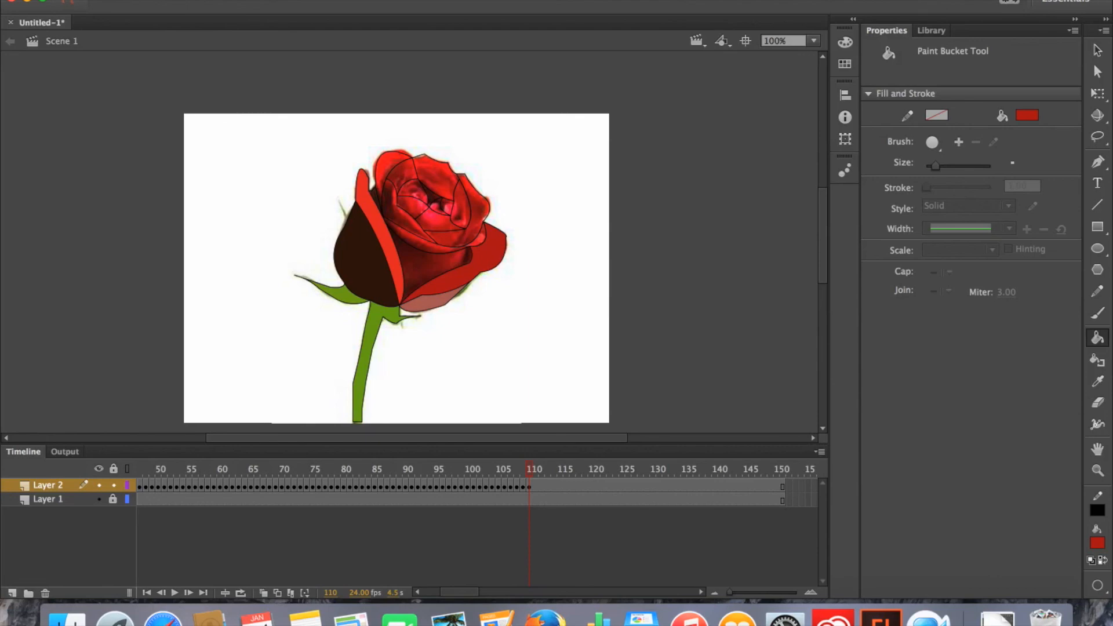
click(704, 3)
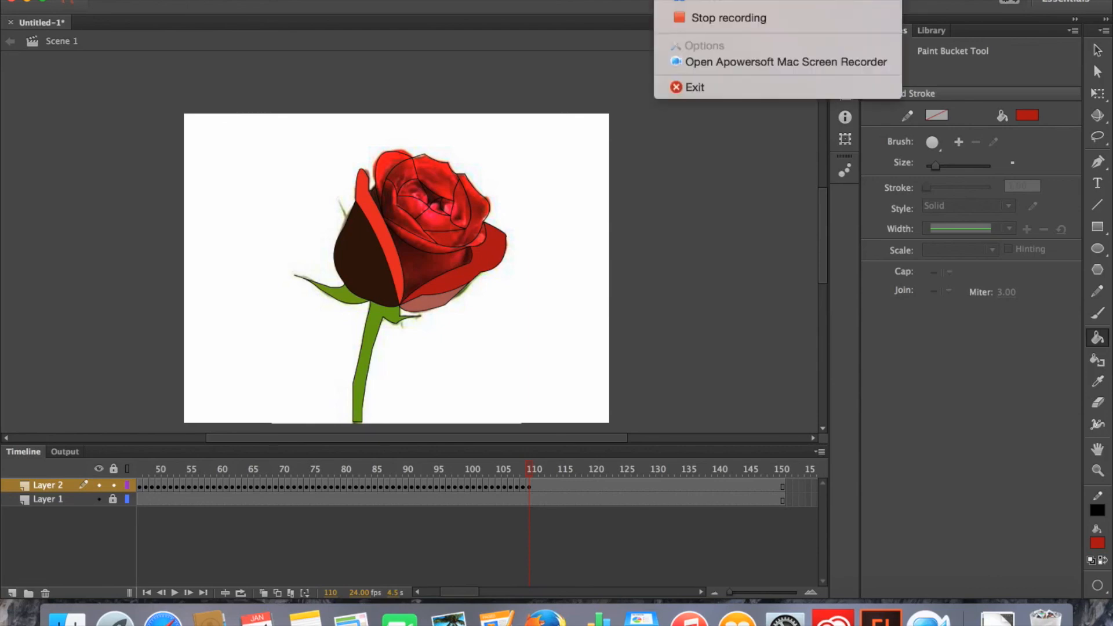
click(710, 4)
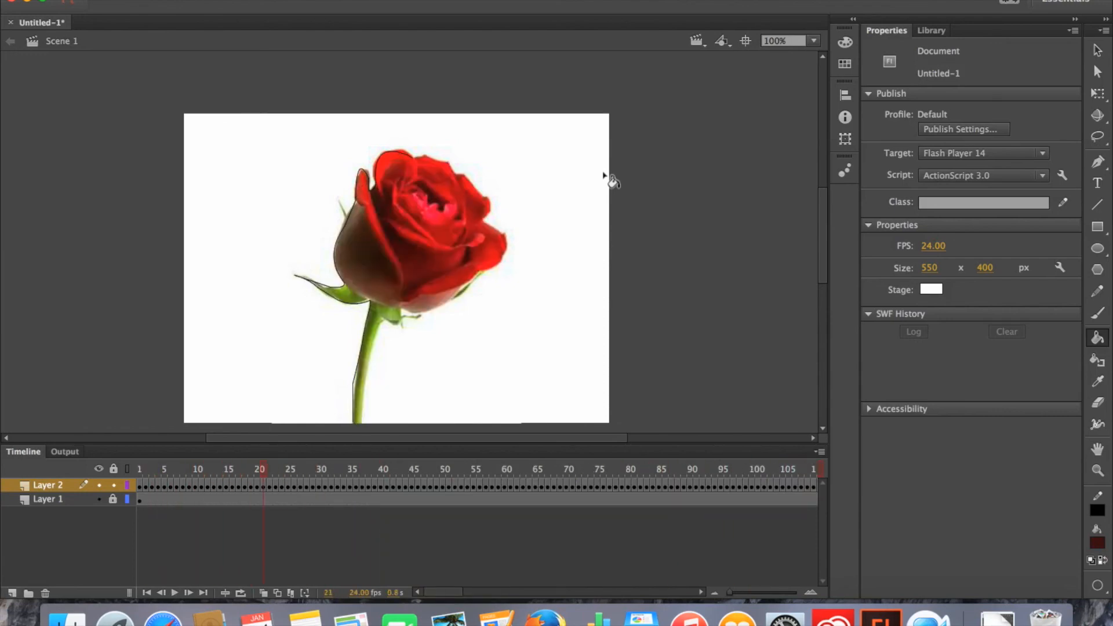
Hide the photo layer and play back the finished outline and colouring animation from frame 1.
click(99, 499)
drag(260, 472, 136, 473)
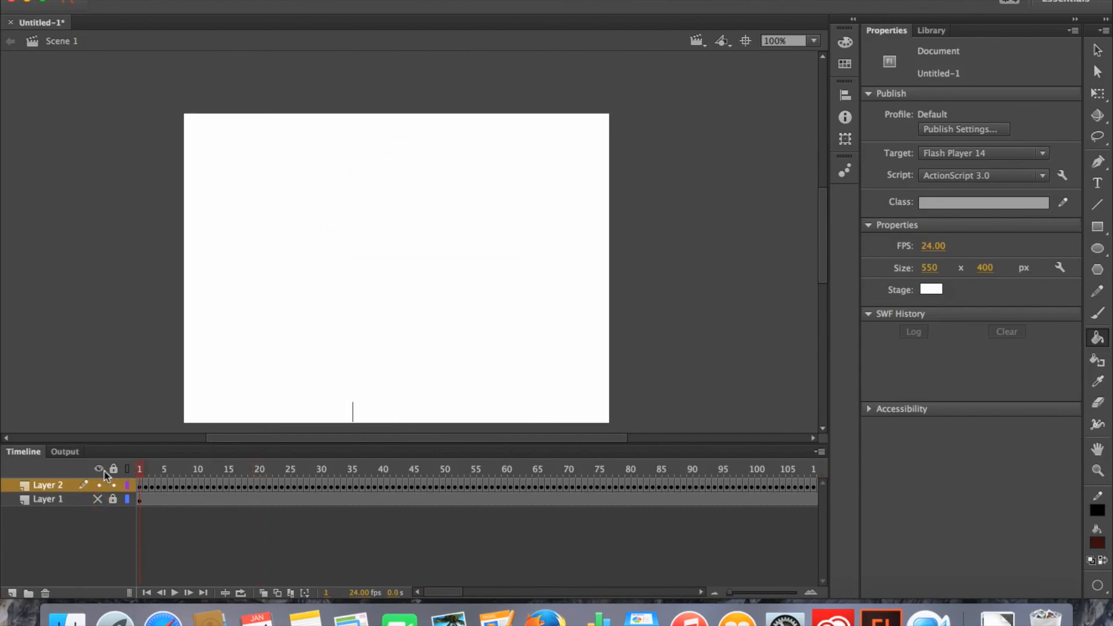
key(Return)
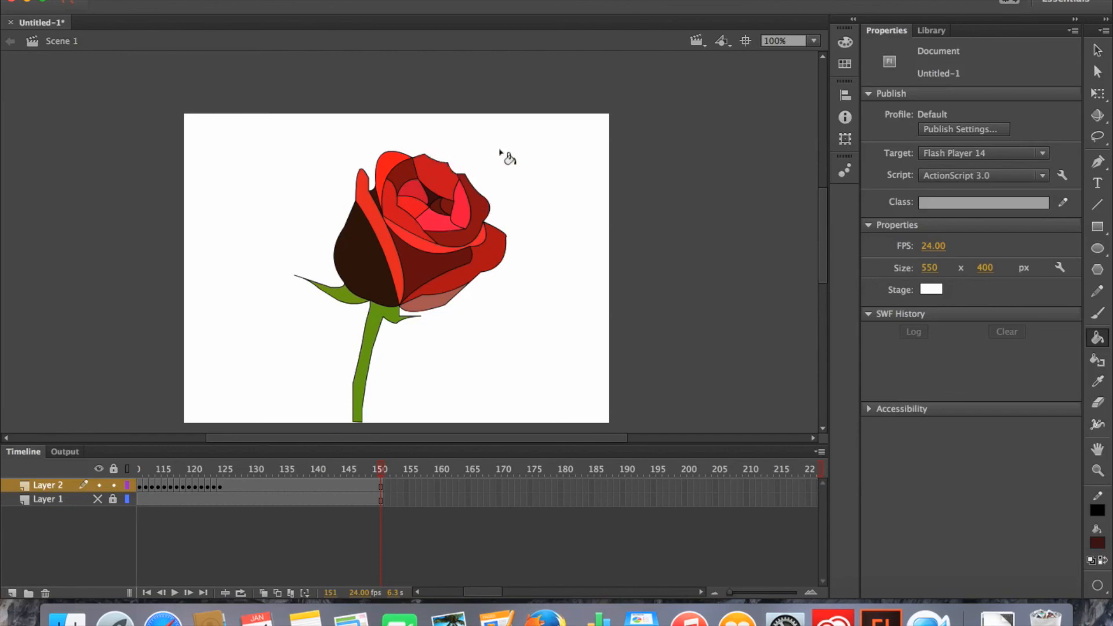
click(748, 2)
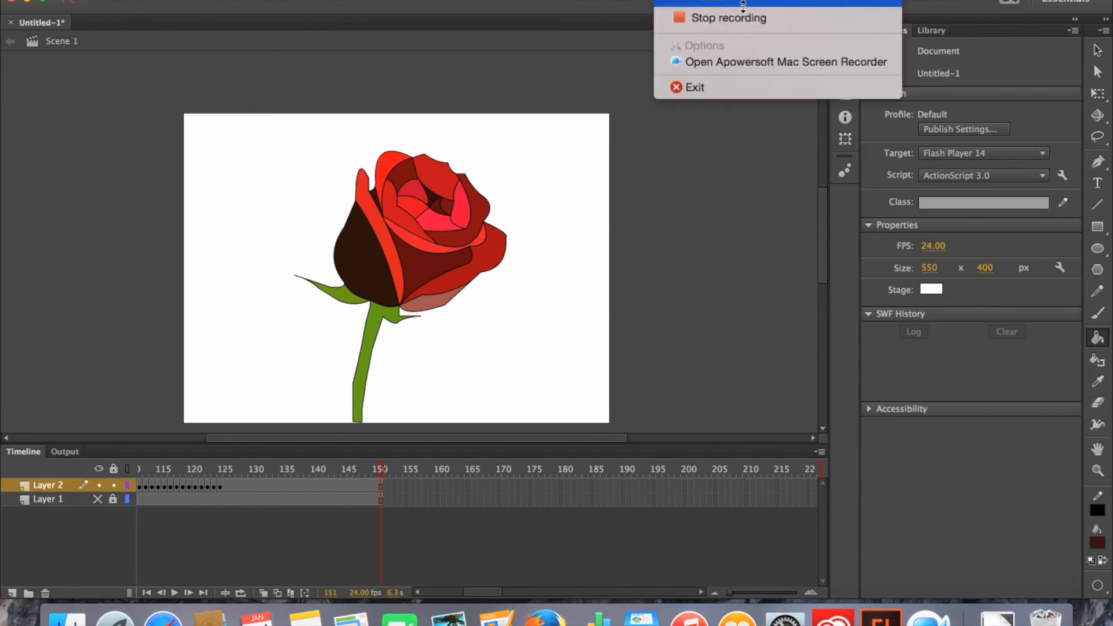